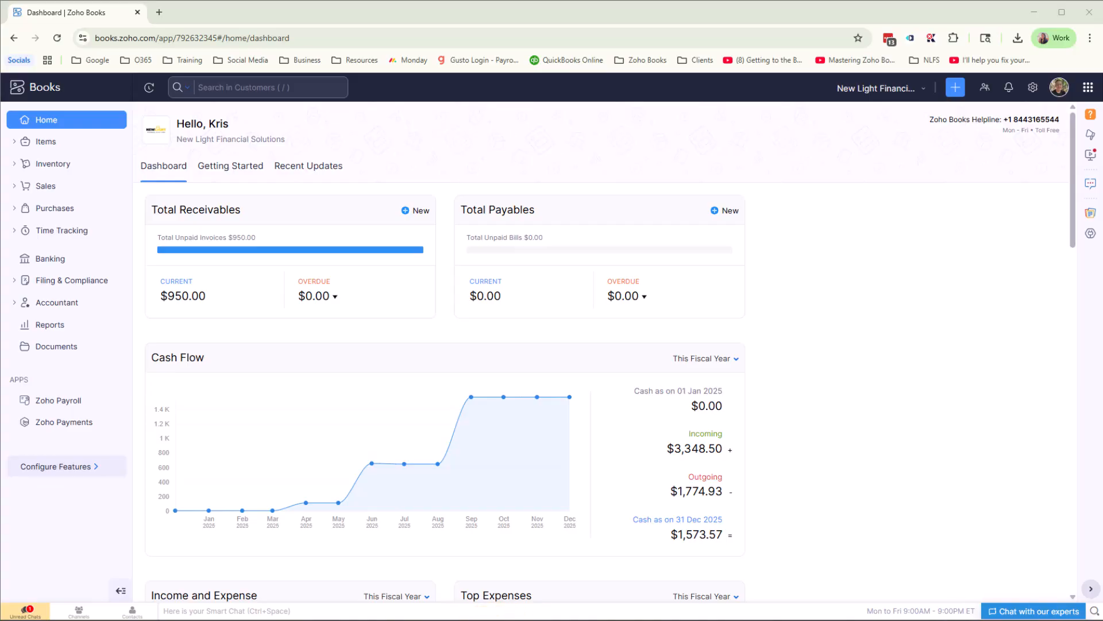
# Open the Undeposited Funds account in Banking and review its transactions.
pyautogui.click(42, 258)
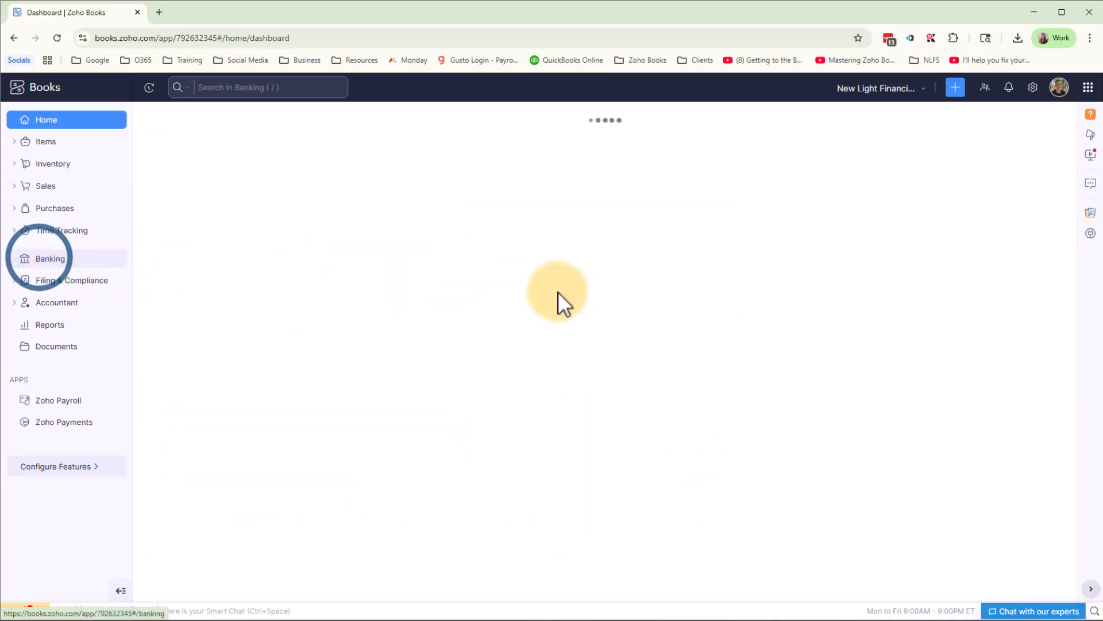
pyautogui.scroll(-5, 806, 387)
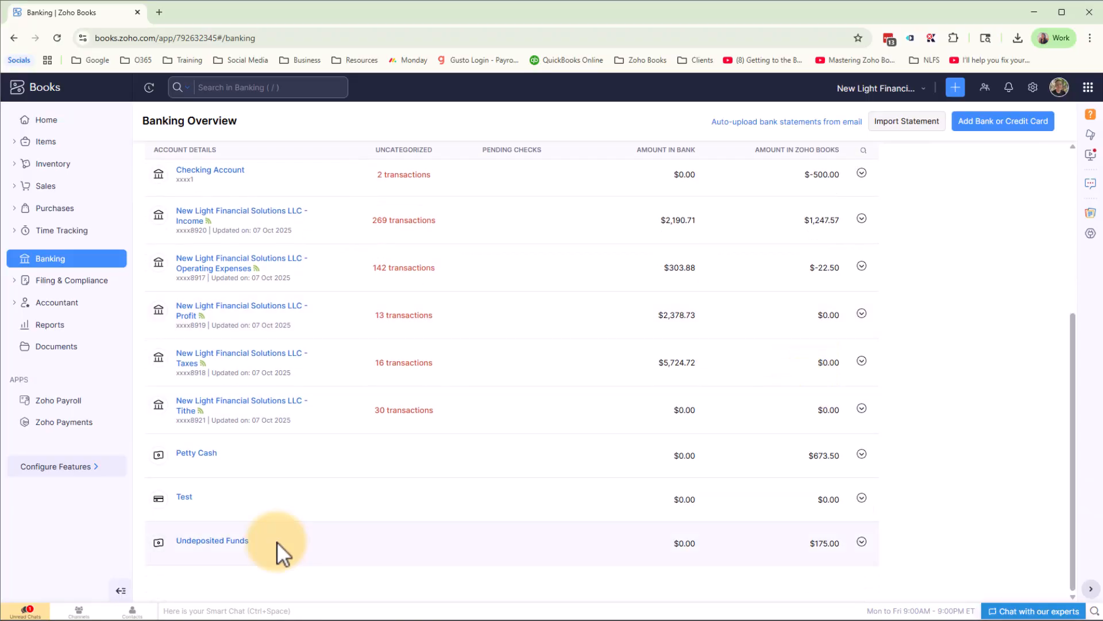
pyautogui.click(207, 541)
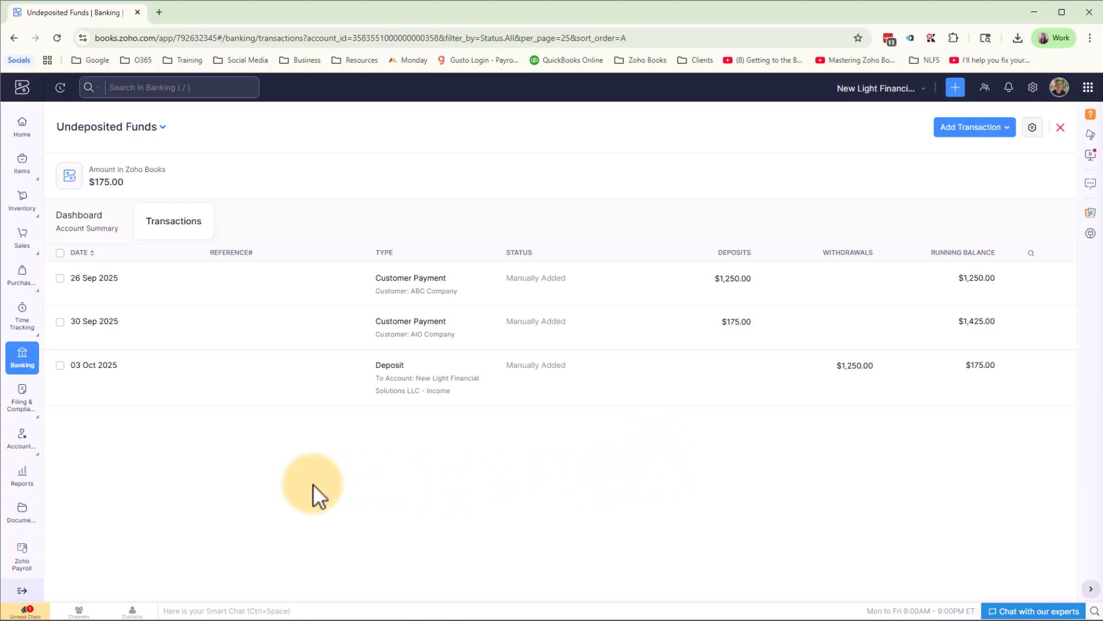
# Record the 500 USD payment for AIO Company's open invoice, paid by Check and deposited to Undeposited Funds, and save it as paid.
pyautogui.moveTo(23, 240)
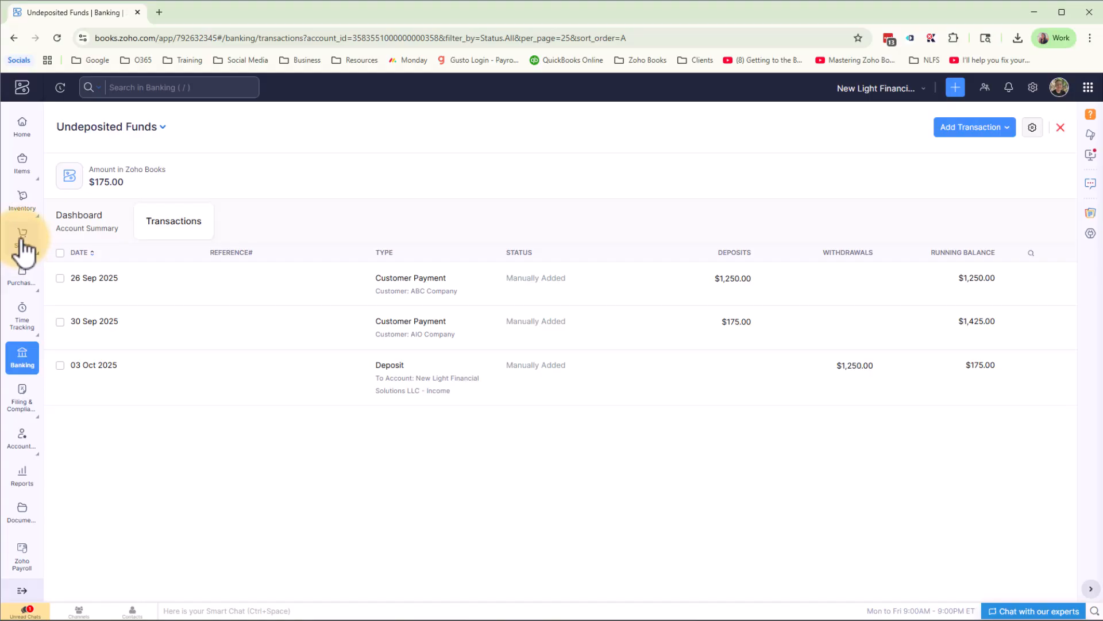
pyautogui.click(77, 296)
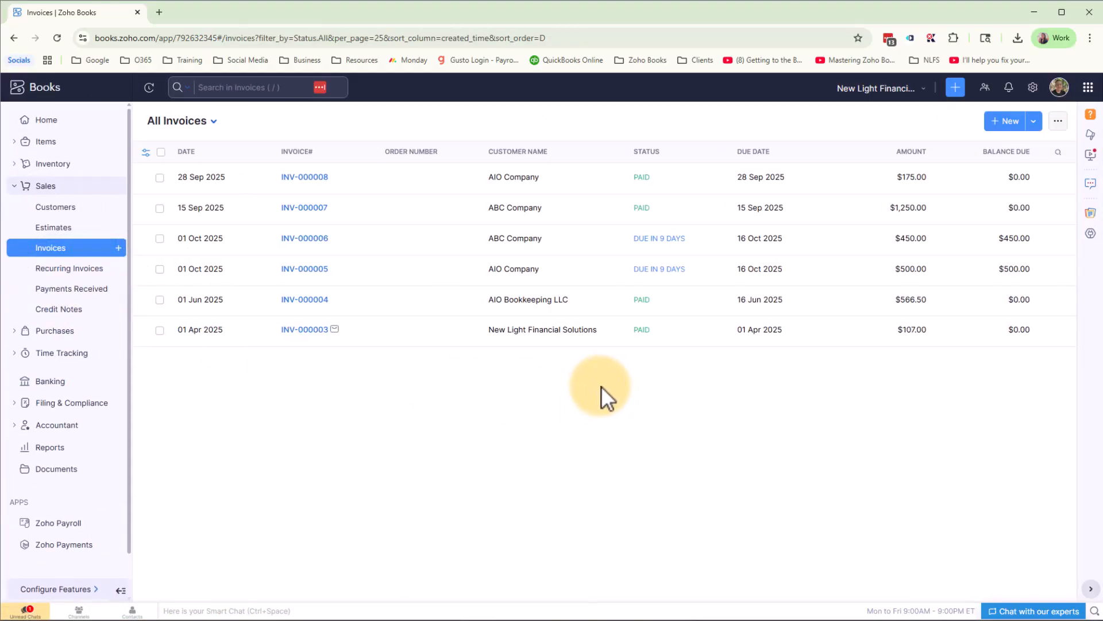
pyautogui.click(306, 270)
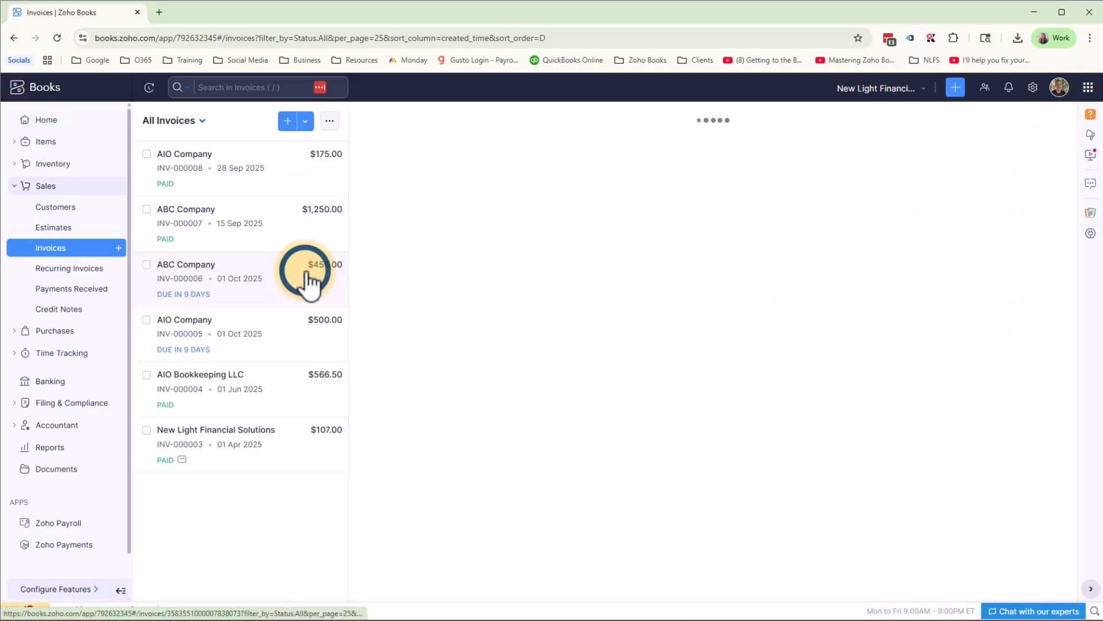
pyautogui.click(701, 157)
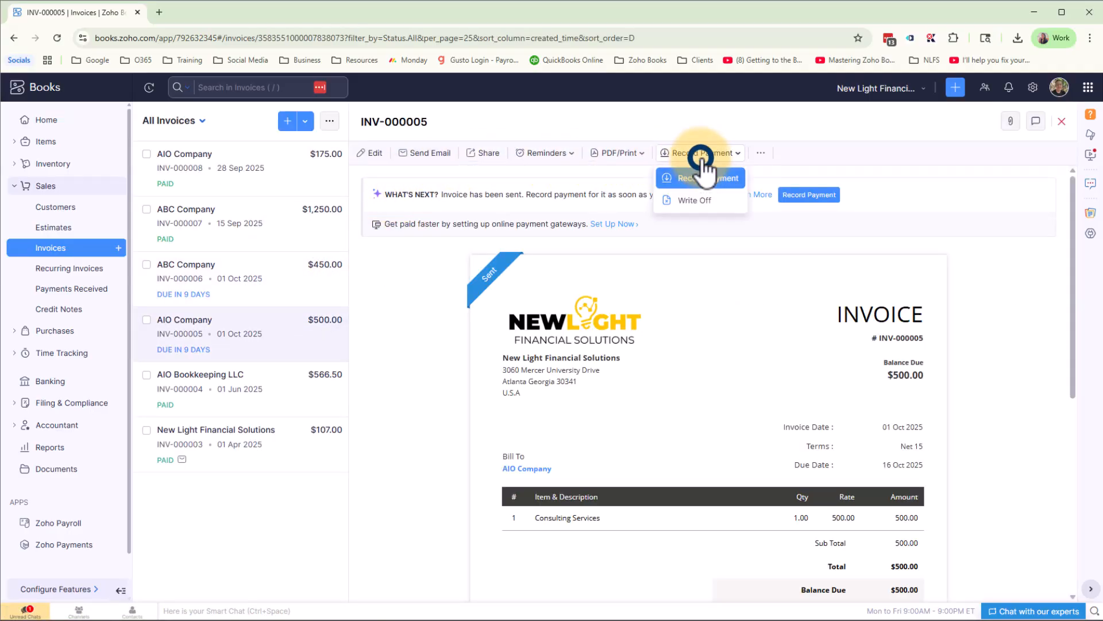
pyautogui.click(702, 179)
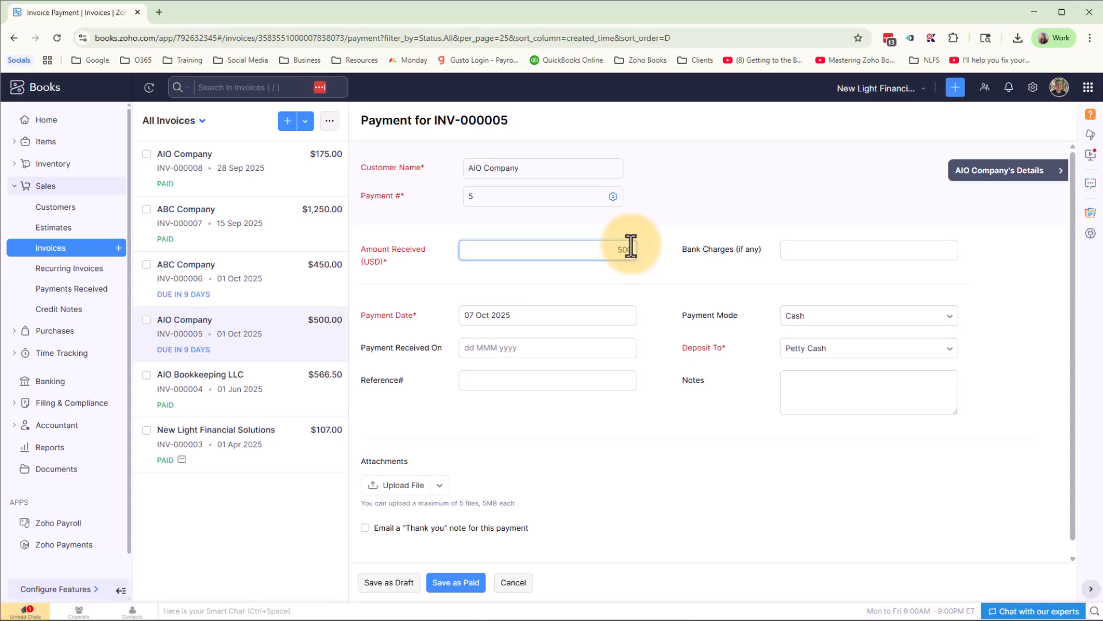
pyautogui.click(891, 317)
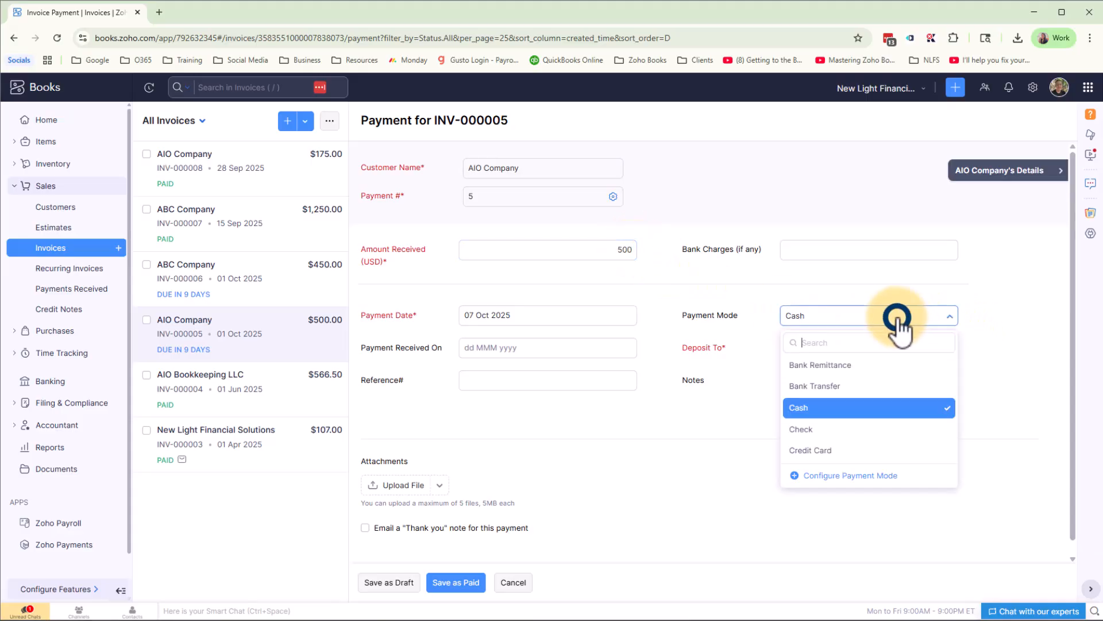
pyautogui.click(864, 431)
pyautogui.click(848, 350)
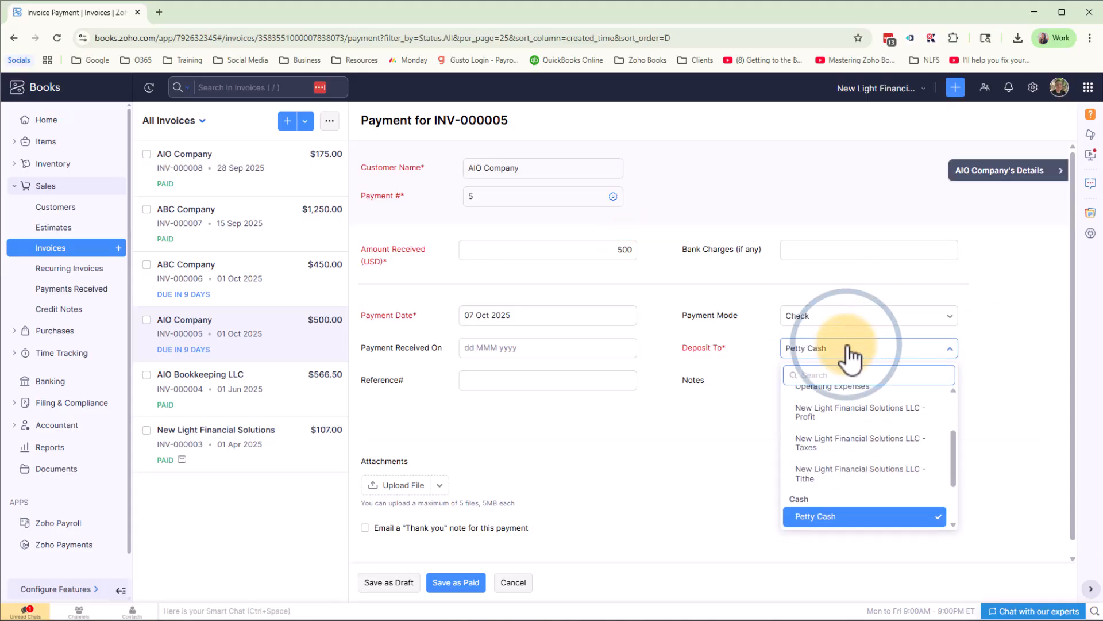
pyautogui.scroll(-3, 851, 448)
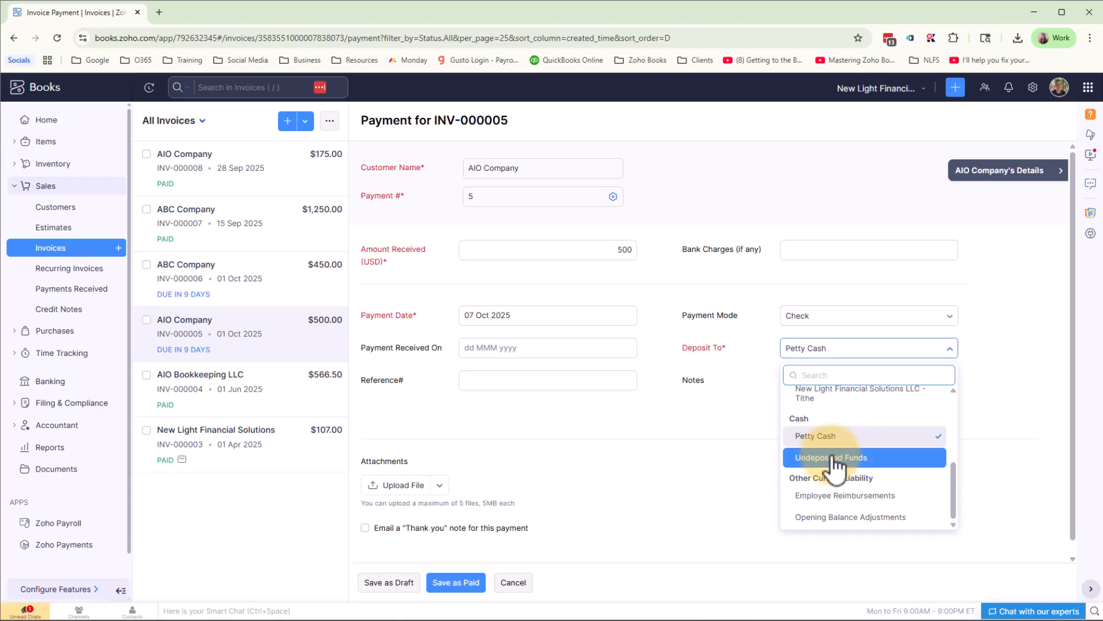
pyautogui.click(836, 459)
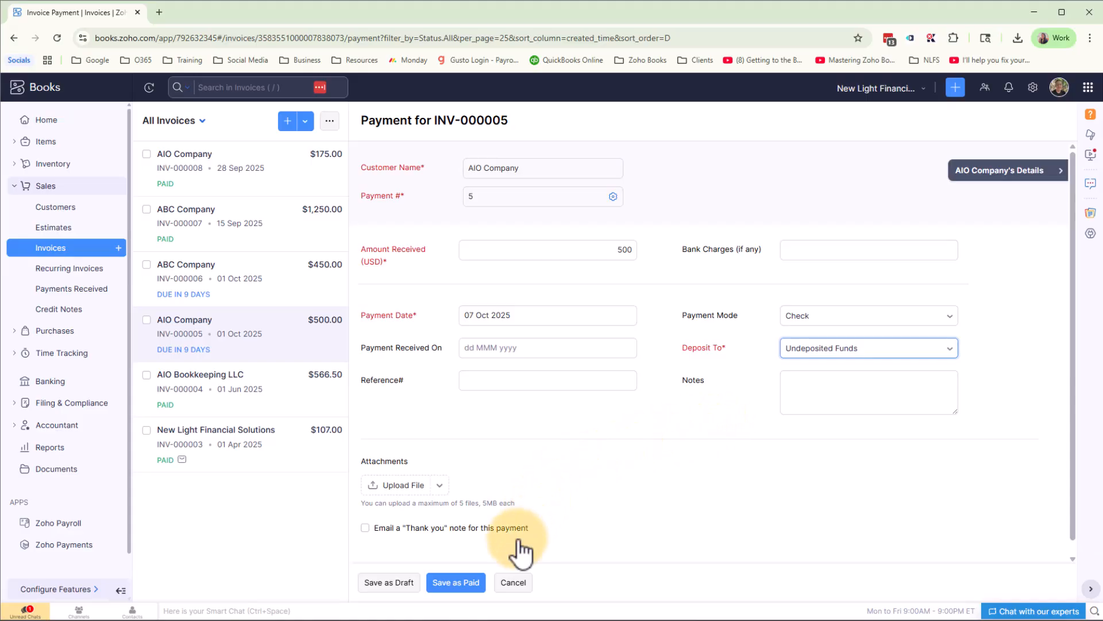
pyautogui.click(457, 582)
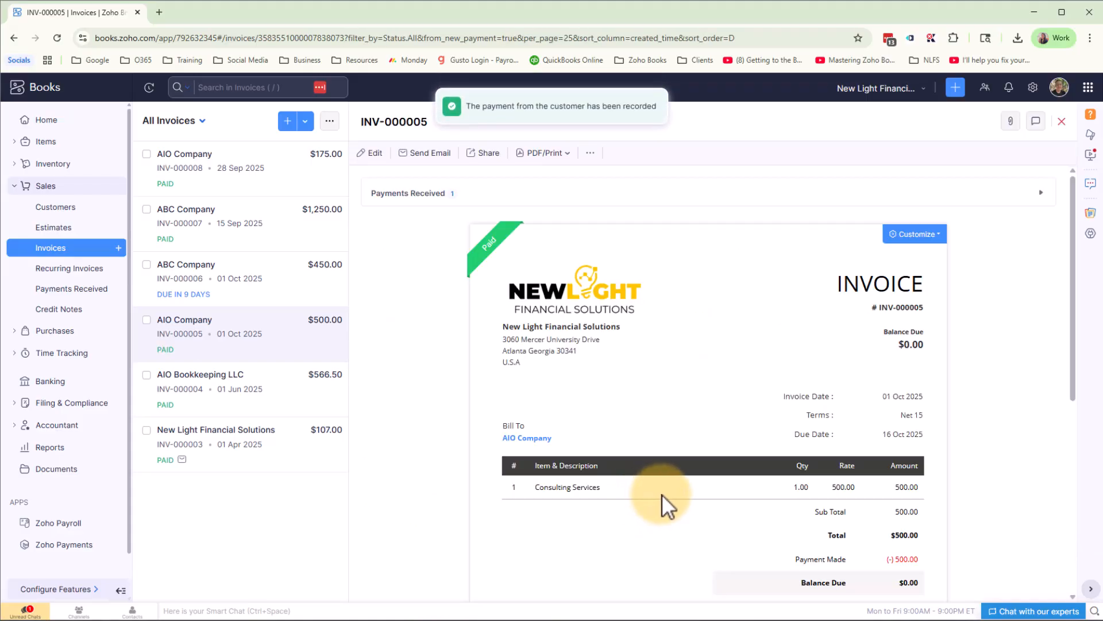
# Record the 450 USD payment for ABC Company's open invoice, paid by Check and deposited to Undeposited Funds, and save it as paid.
pyautogui.click(253, 285)
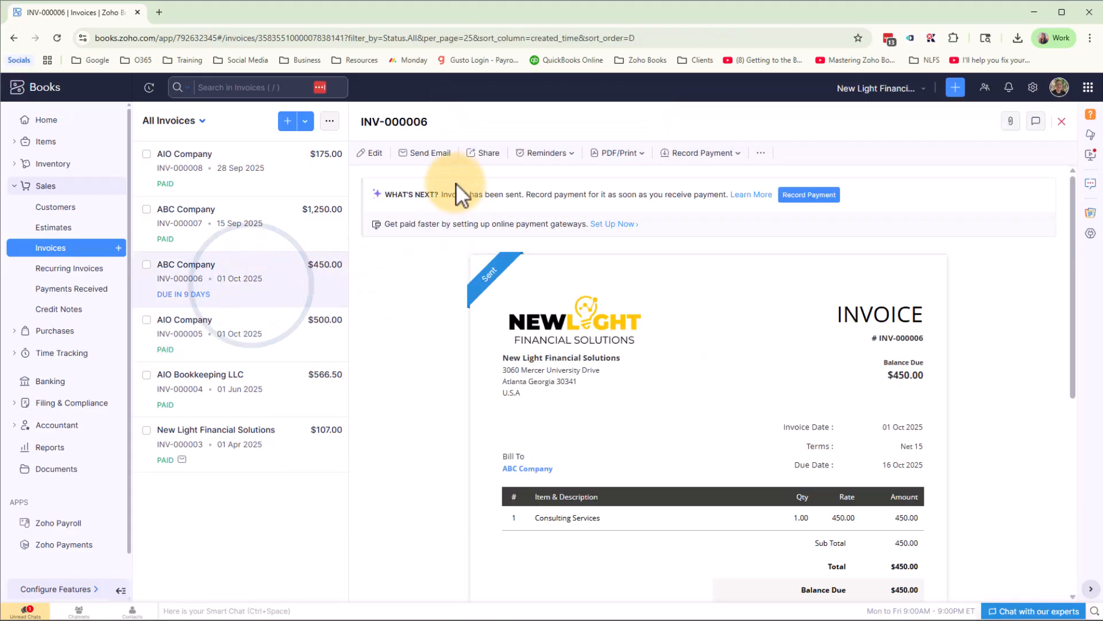
pyautogui.click(712, 154)
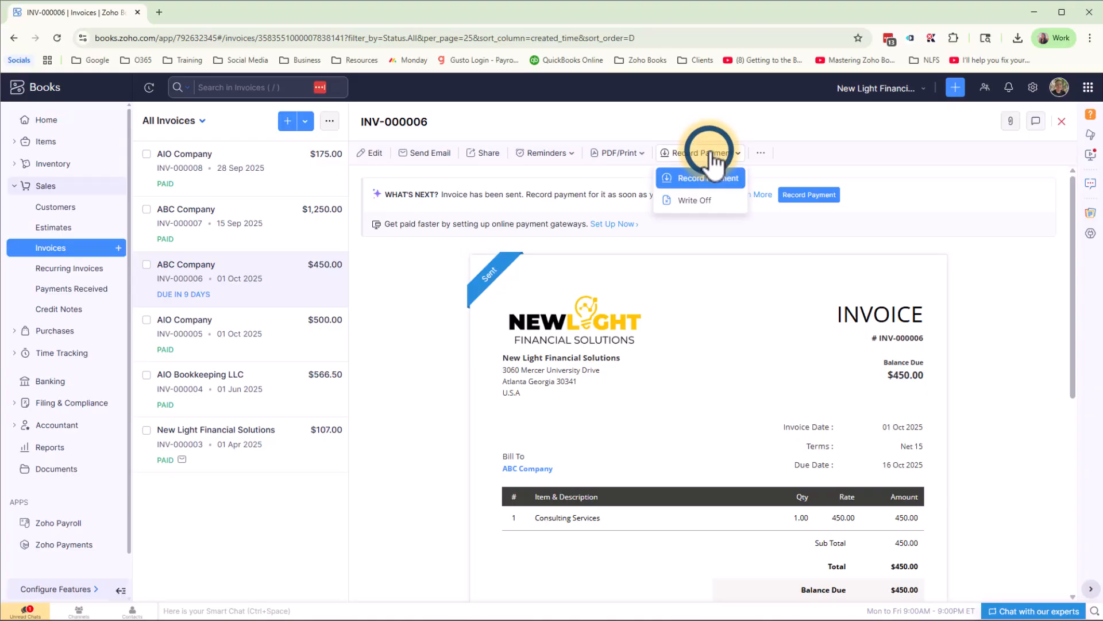
pyautogui.click(712, 182)
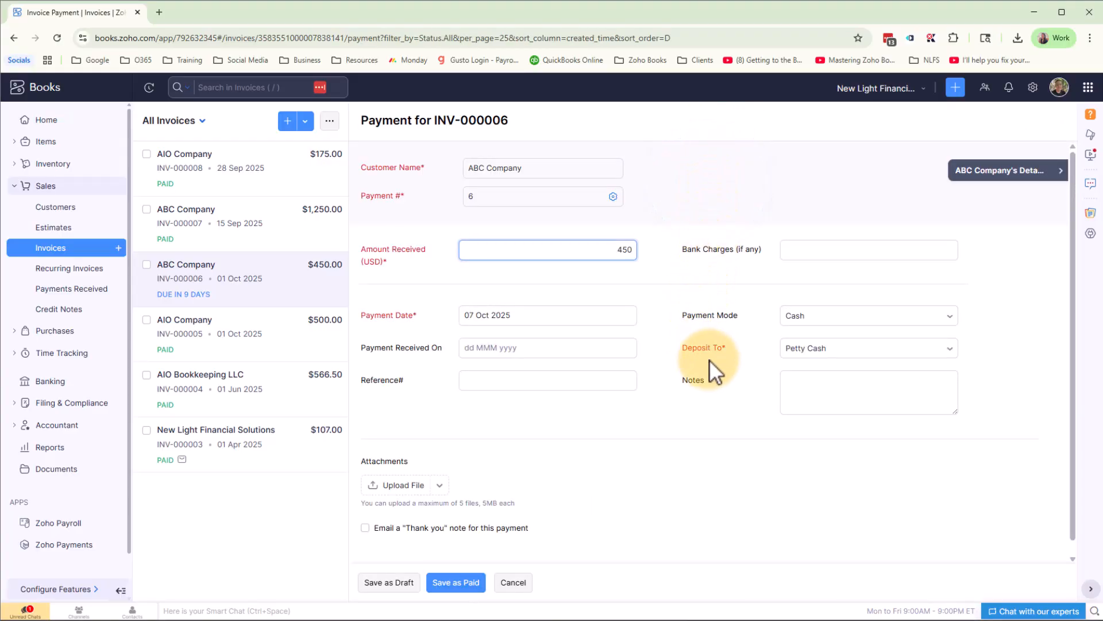
pyautogui.click(838, 320)
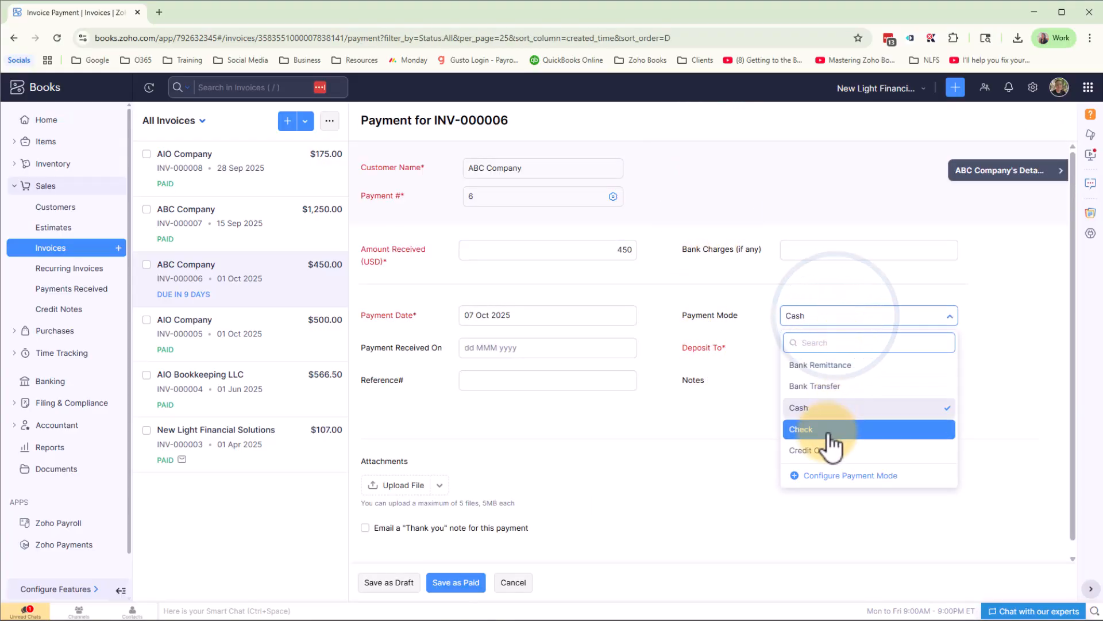
pyautogui.click(827, 430)
pyautogui.click(821, 348)
pyautogui.scroll(-1, 833, 475)
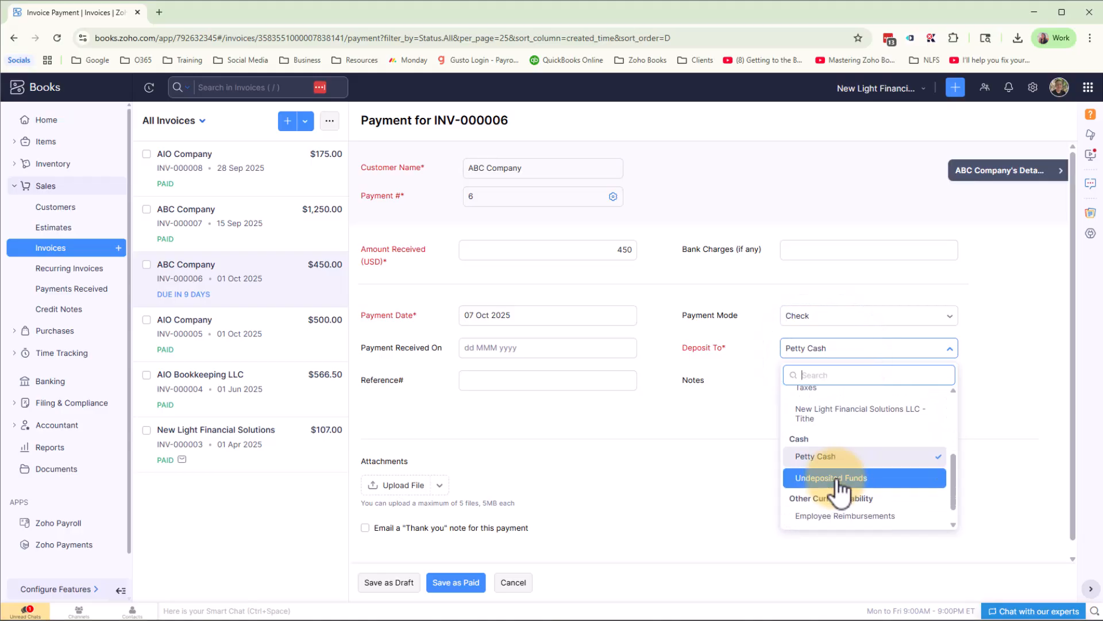
pyautogui.click(836, 477)
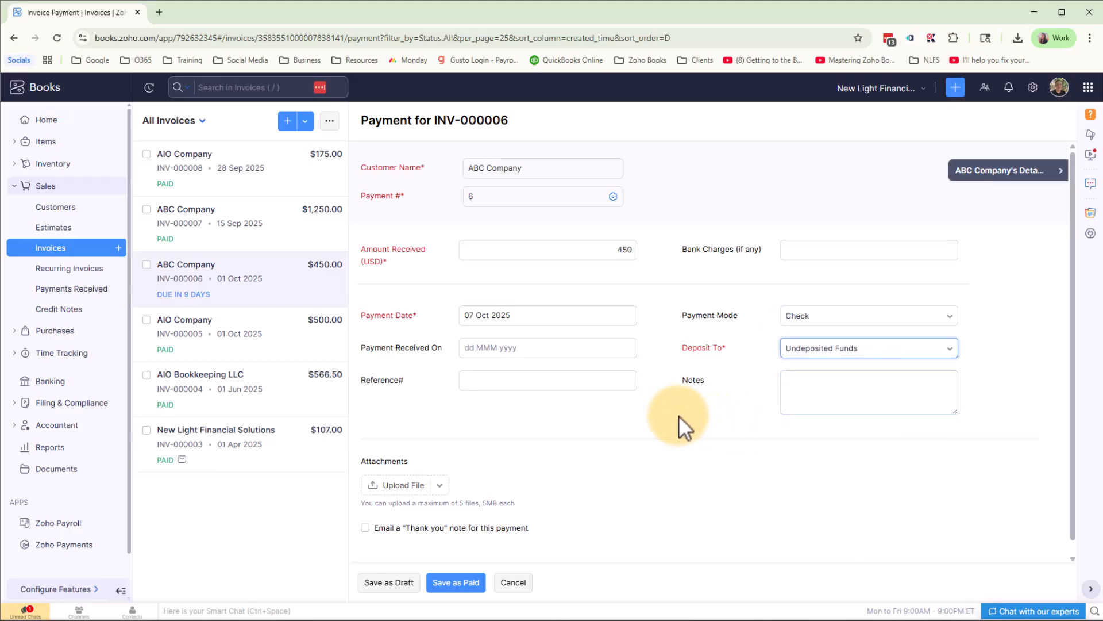
pyautogui.click(436, 585)
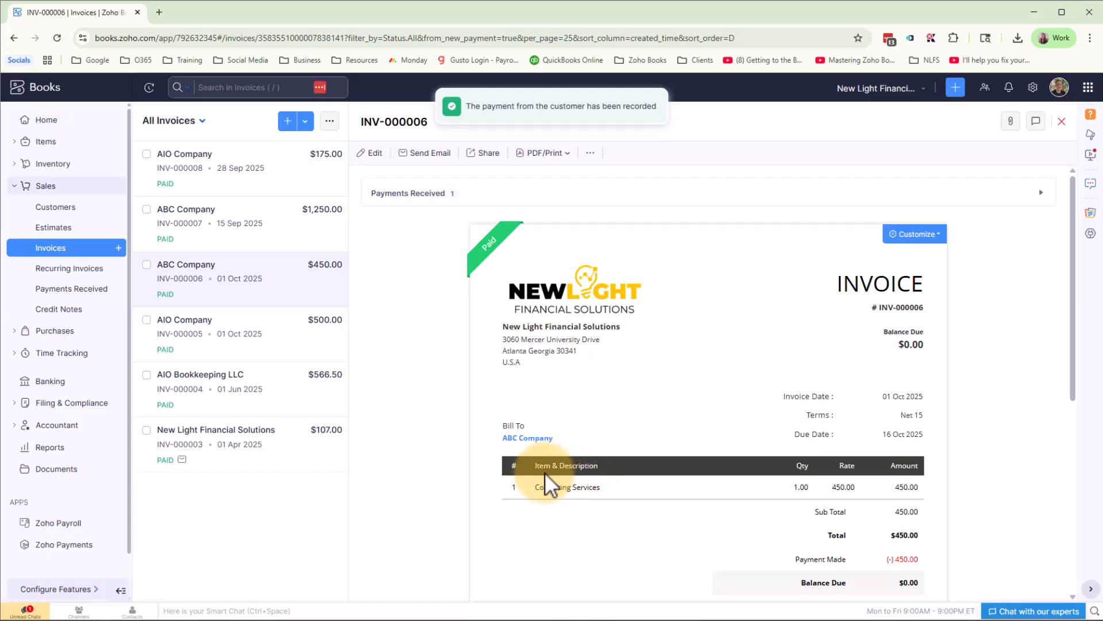
# Return to Banking and check the Undeposited Funds transactions for the newly recorded customer payments.
pyautogui.click(49, 381)
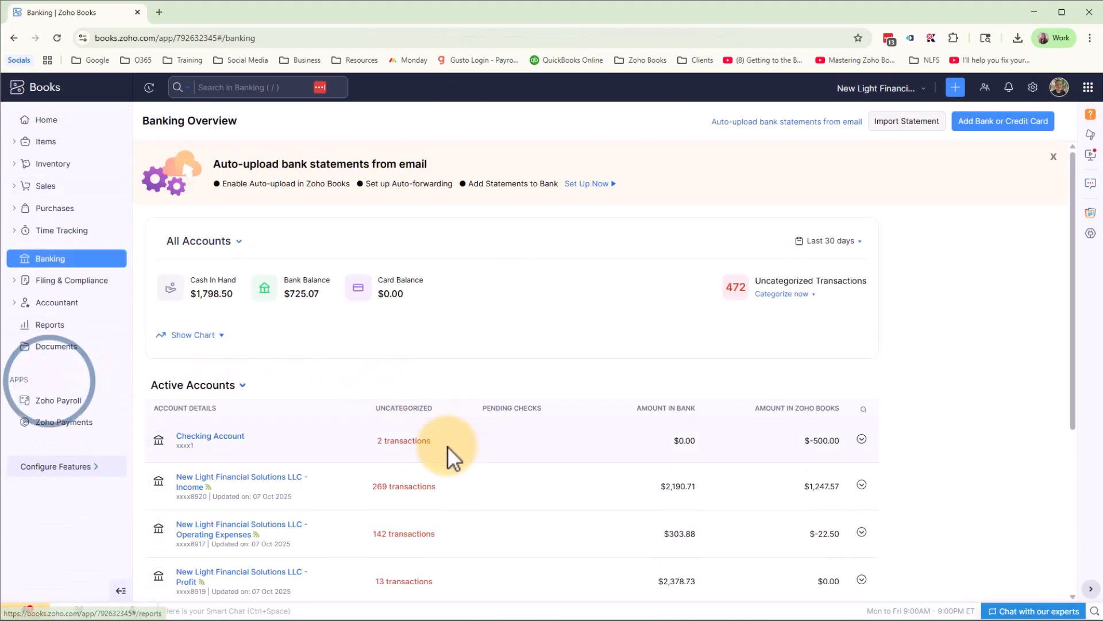
pyautogui.scroll(-5, 448, 445)
pyautogui.click(236, 540)
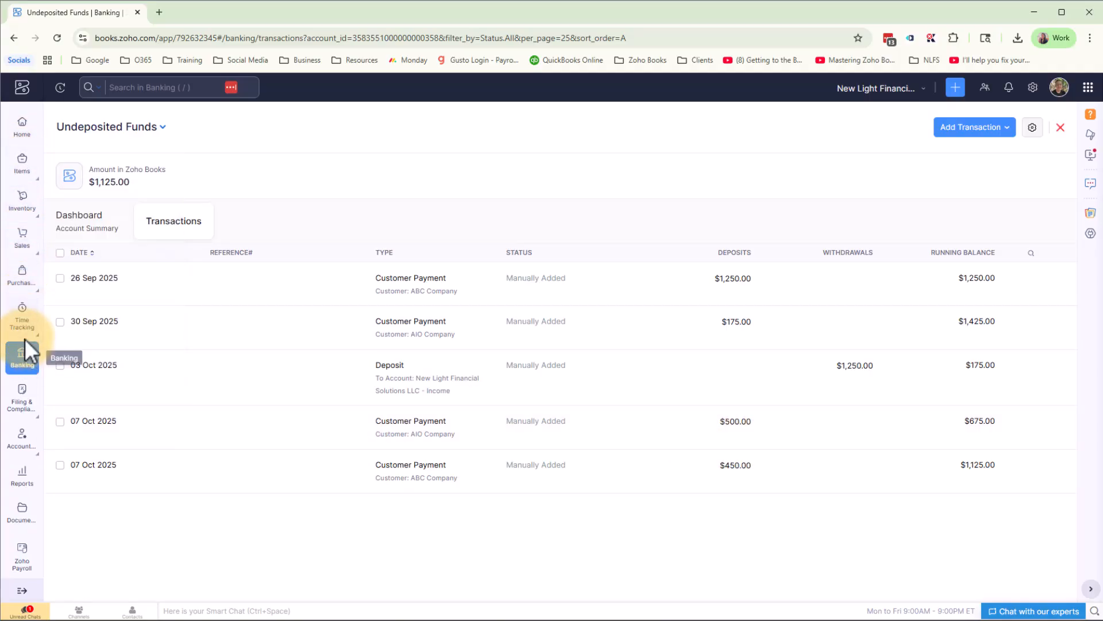
# Show the uncategorized bank statement transactions of the Checking Account.
pyautogui.click(23, 355)
pyautogui.click(210, 435)
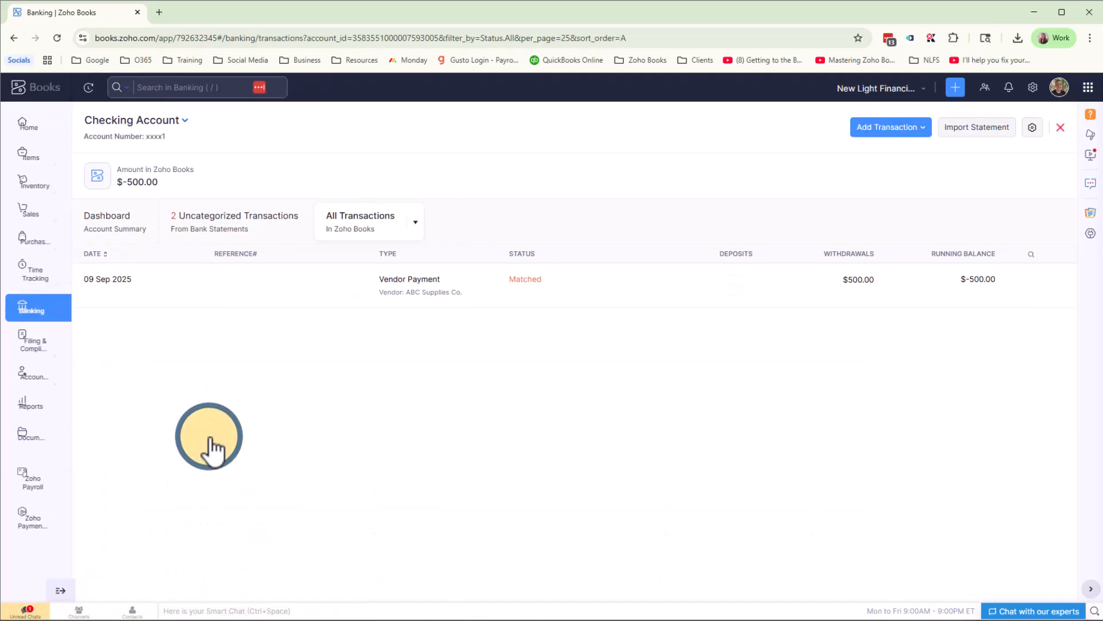
pyautogui.click(233, 224)
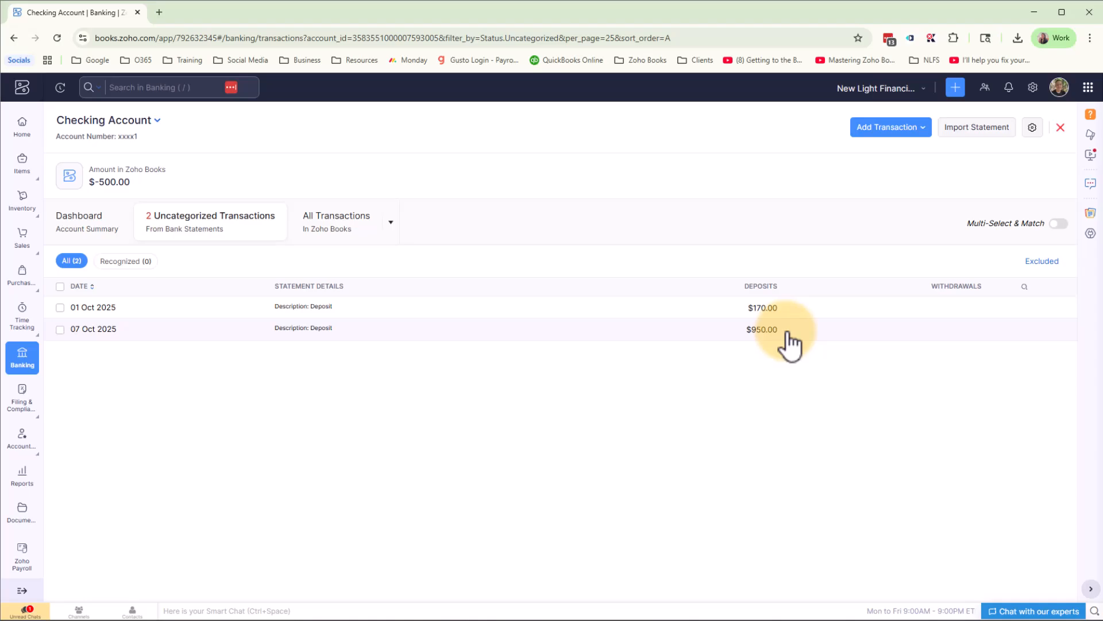
# Examine the possible matches and the manual category options for the 07 Oct 2025 bank deposit of $950.00.
pyautogui.click(661, 335)
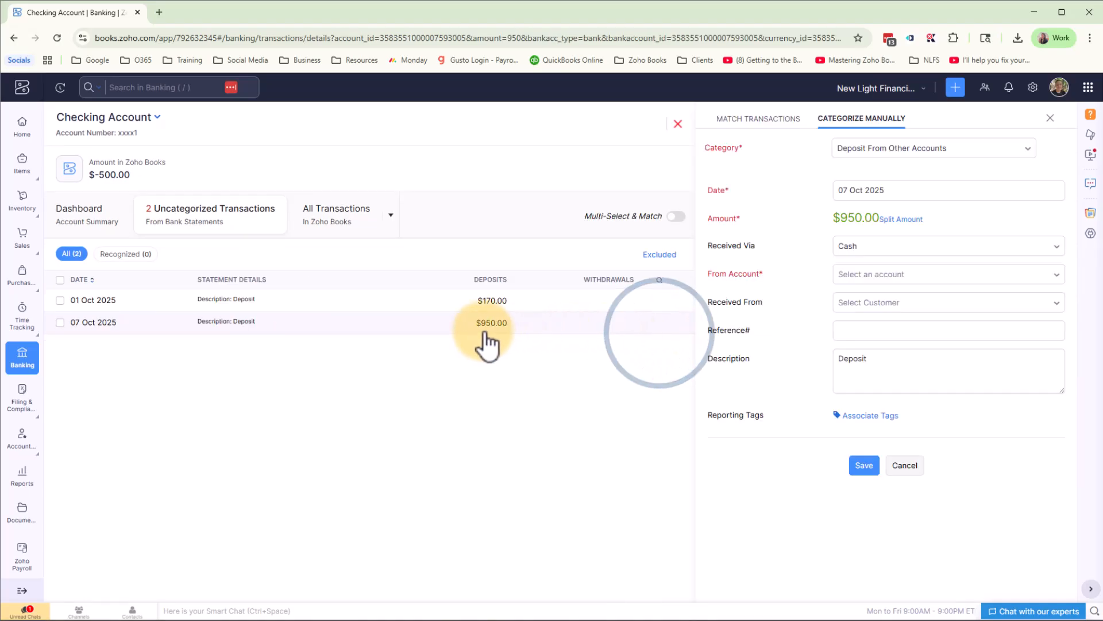
pyautogui.click(773, 119)
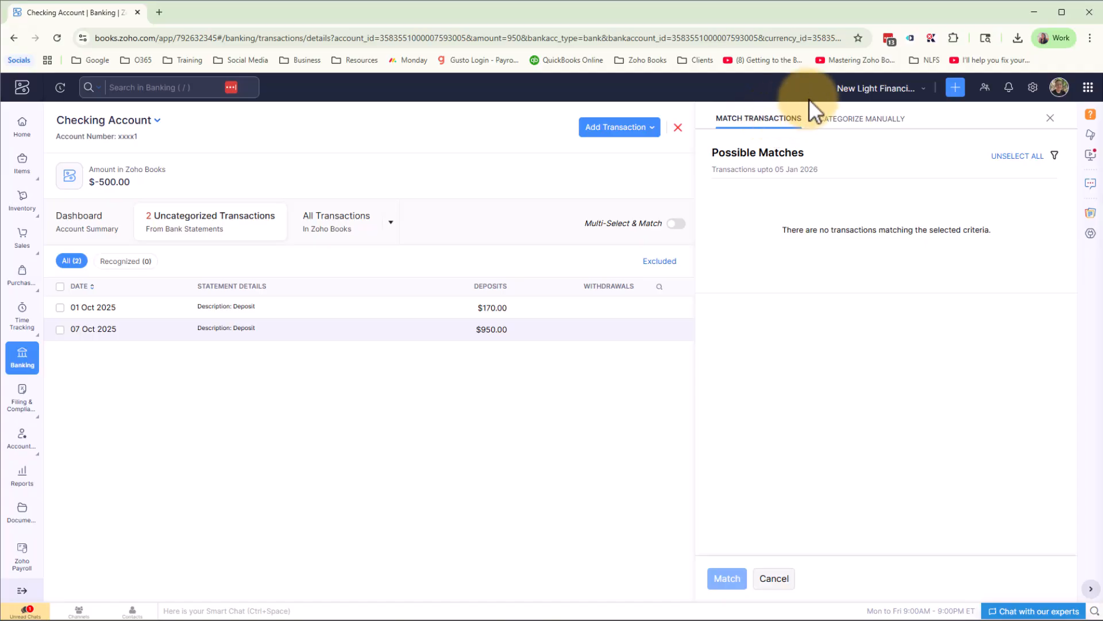
pyautogui.click(860, 119)
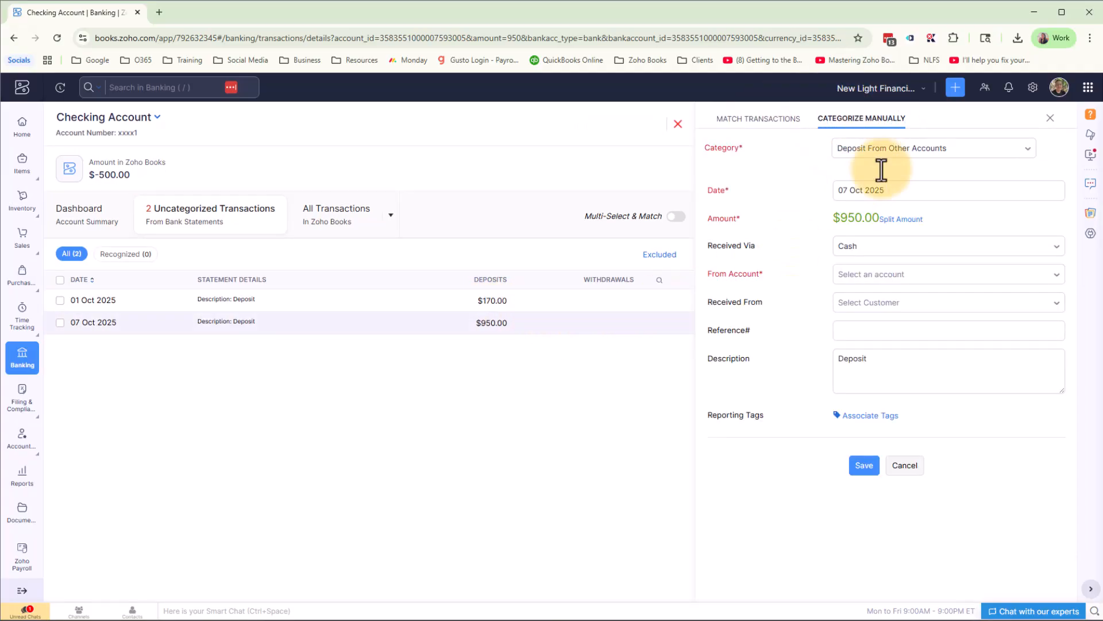
pyautogui.click(888, 148)
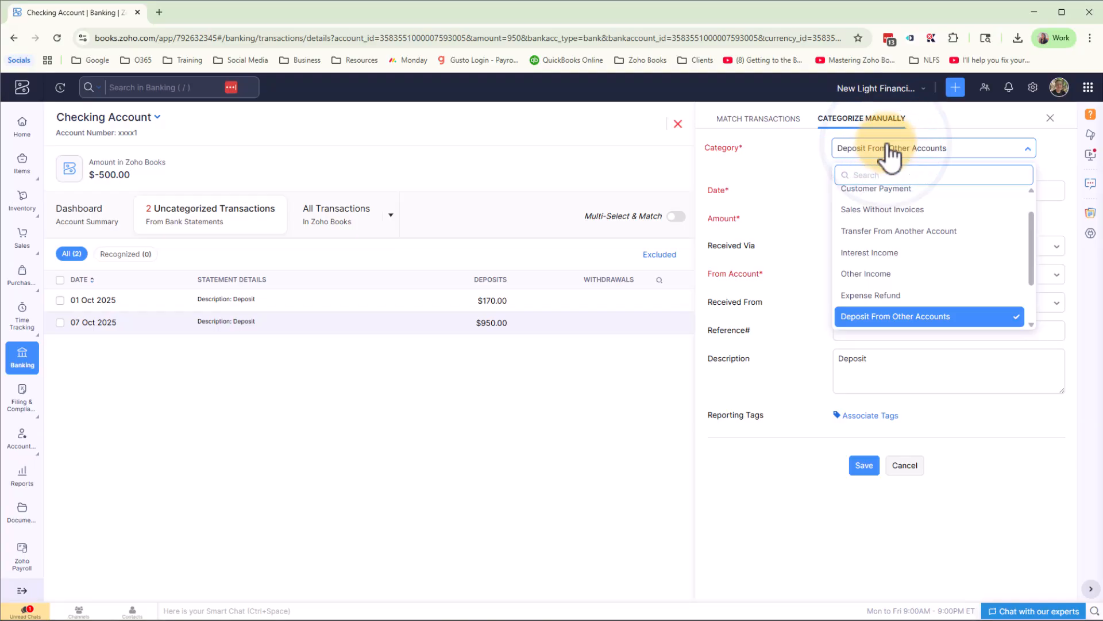
pyautogui.scroll(1, 893, 208)
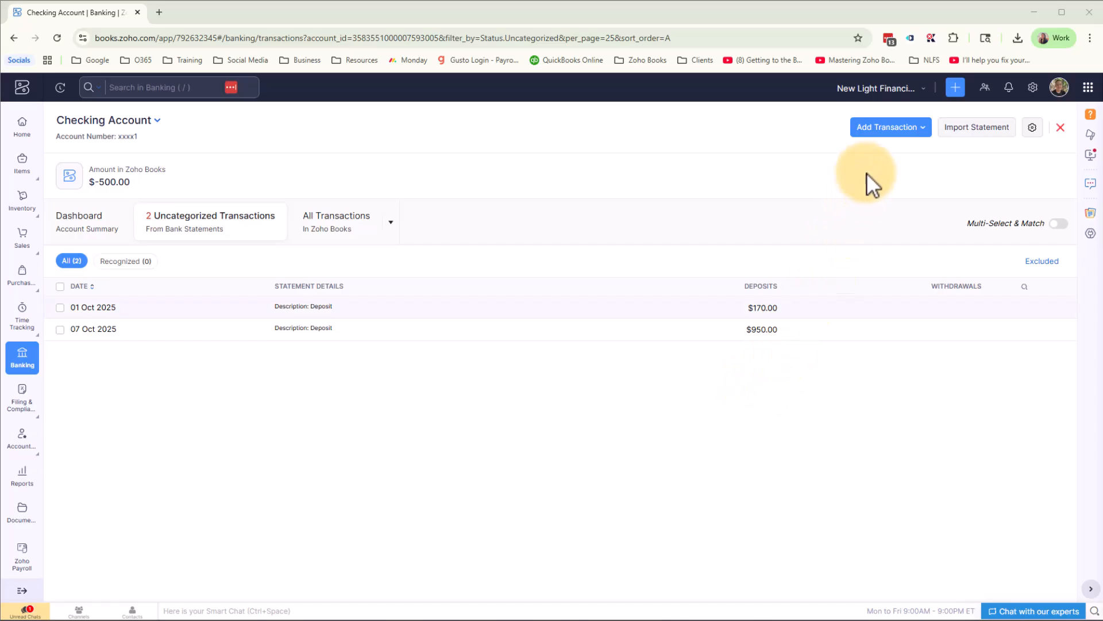
# Record a 950 USD deposit from other accounts in the Checking Account, received via Check from Undeposited Funds, and save it.
pyautogui.click(924, 128)
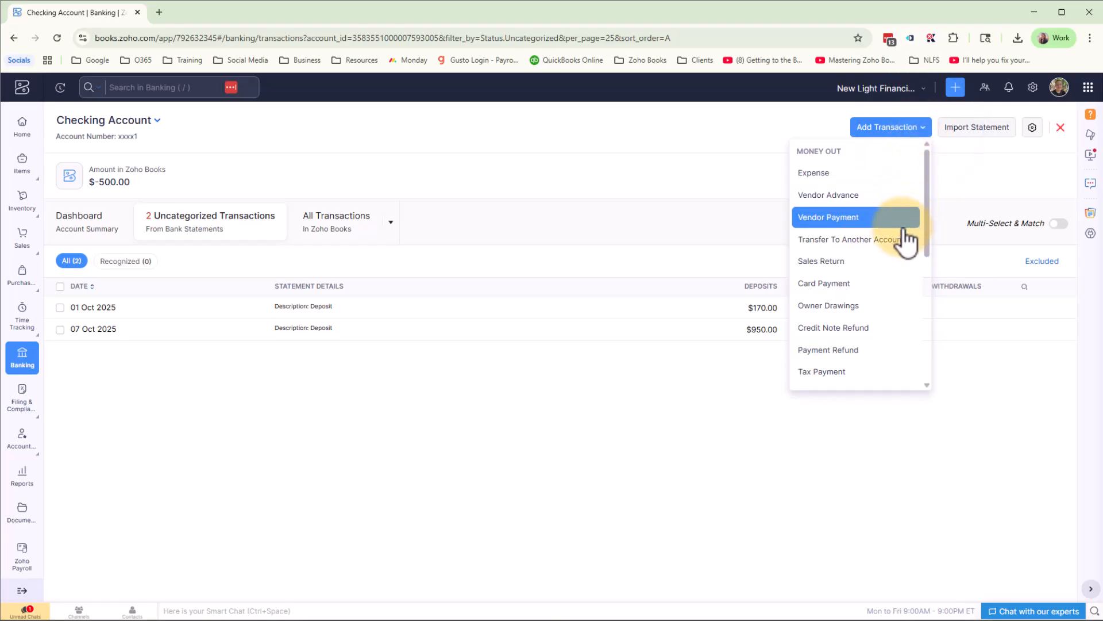
pyautogui.scroll(-5, 906, 241)
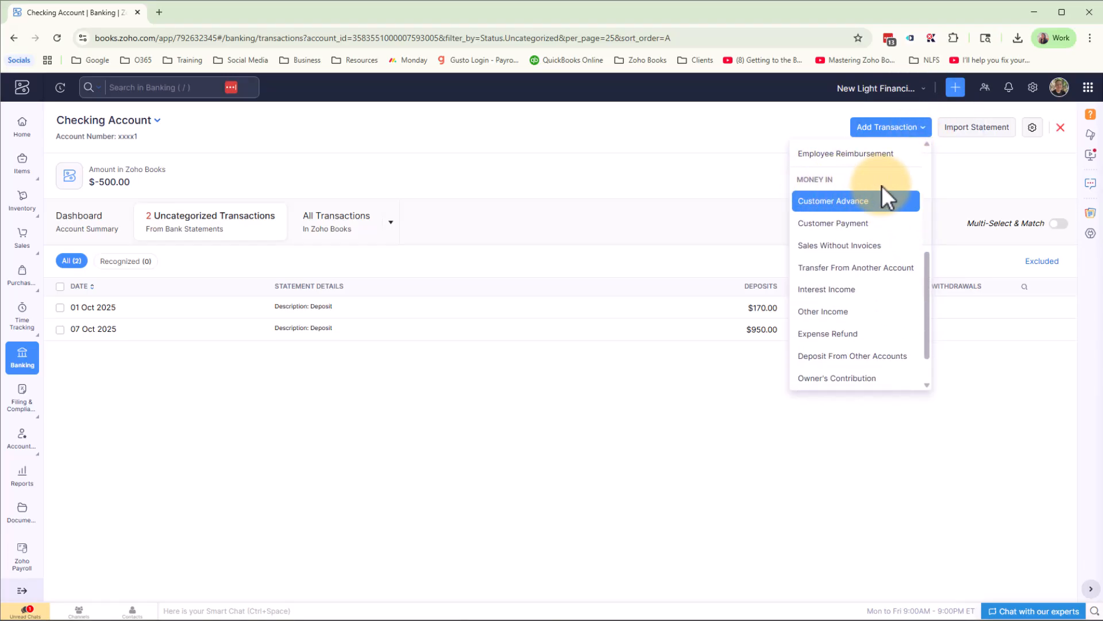
pyautogui.scroll(-2, 883, 197)
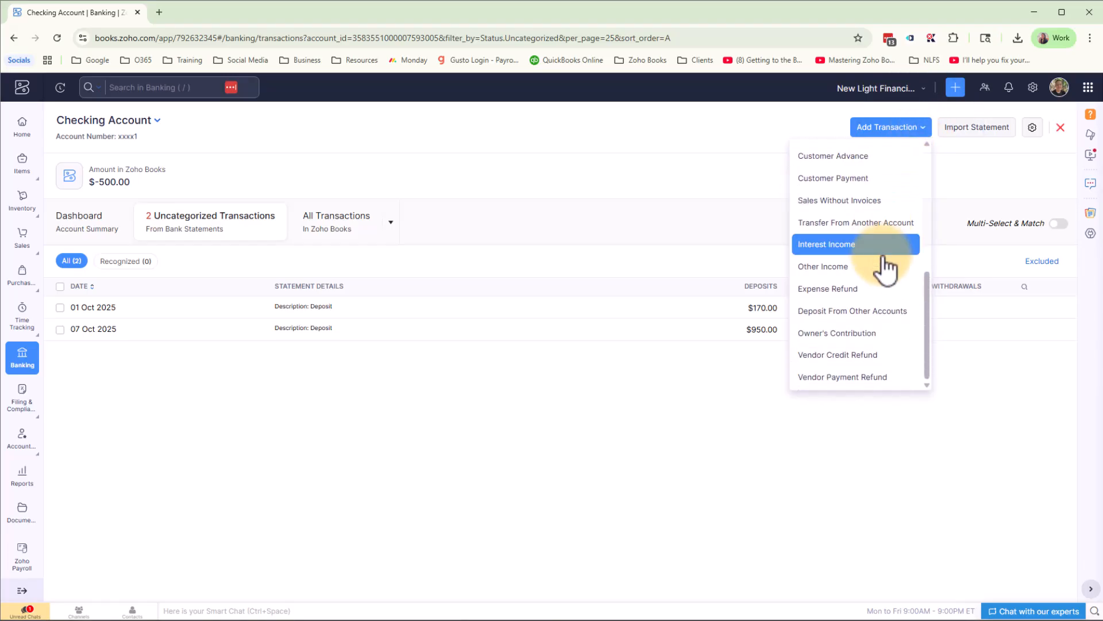
pyautogui.click(884, 314)
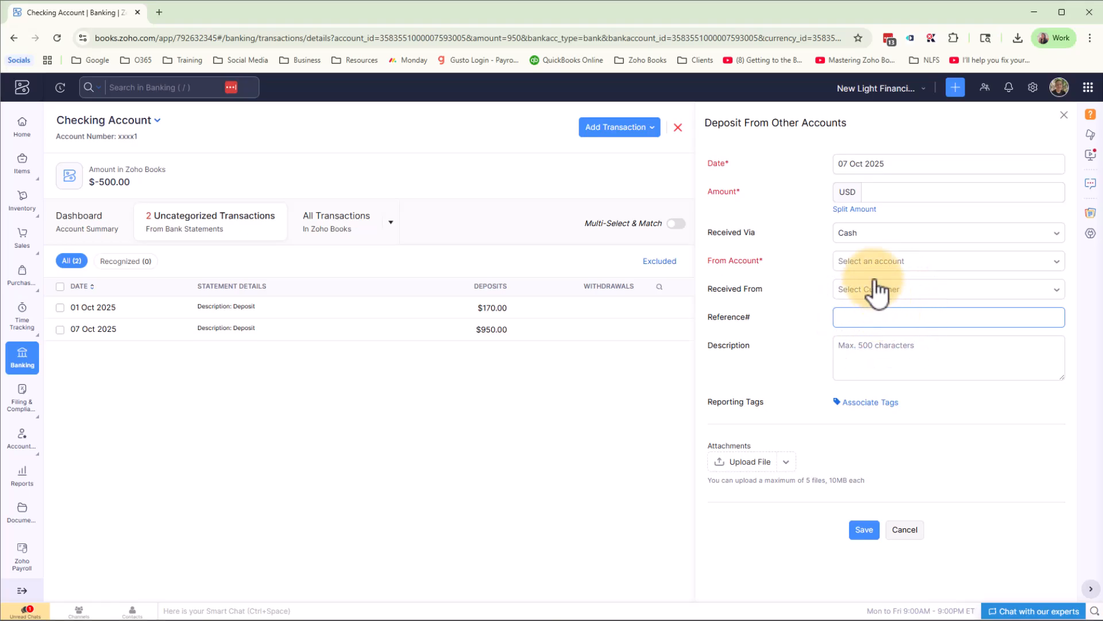
pyautogui.click(913, 192)
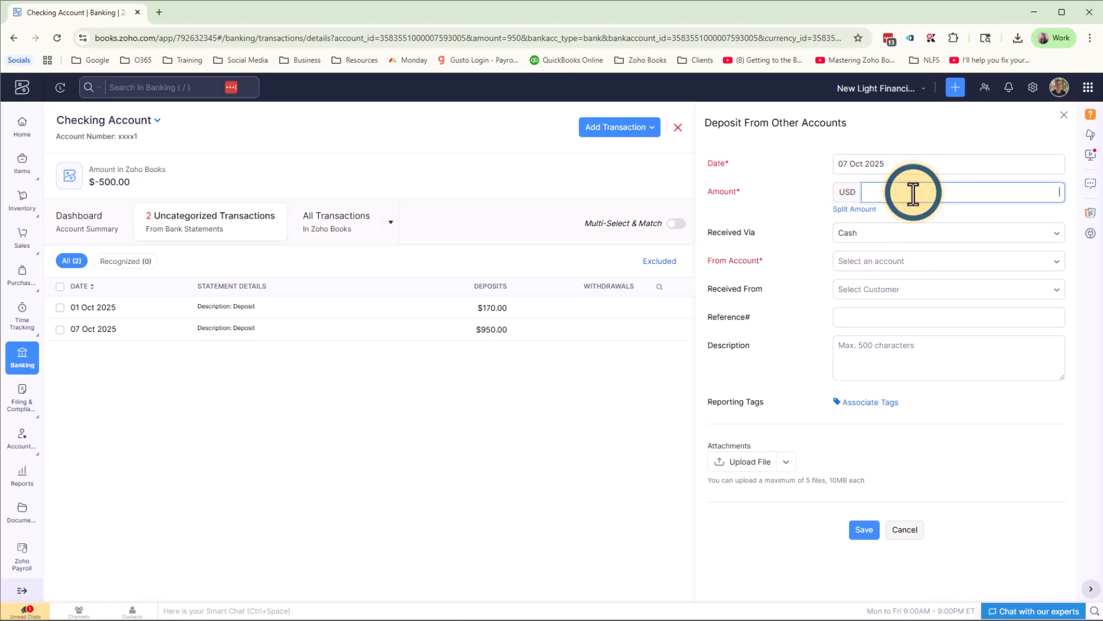
pyautogui.write('950')
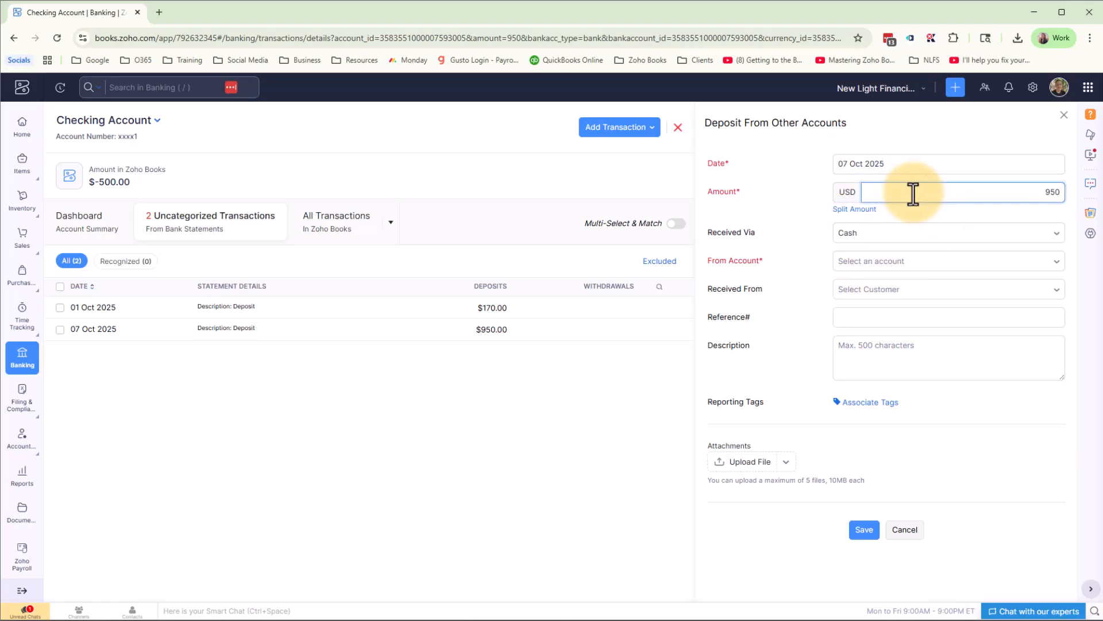
pyautogui.click(879, 233)
pyautogui.click(895, 348)
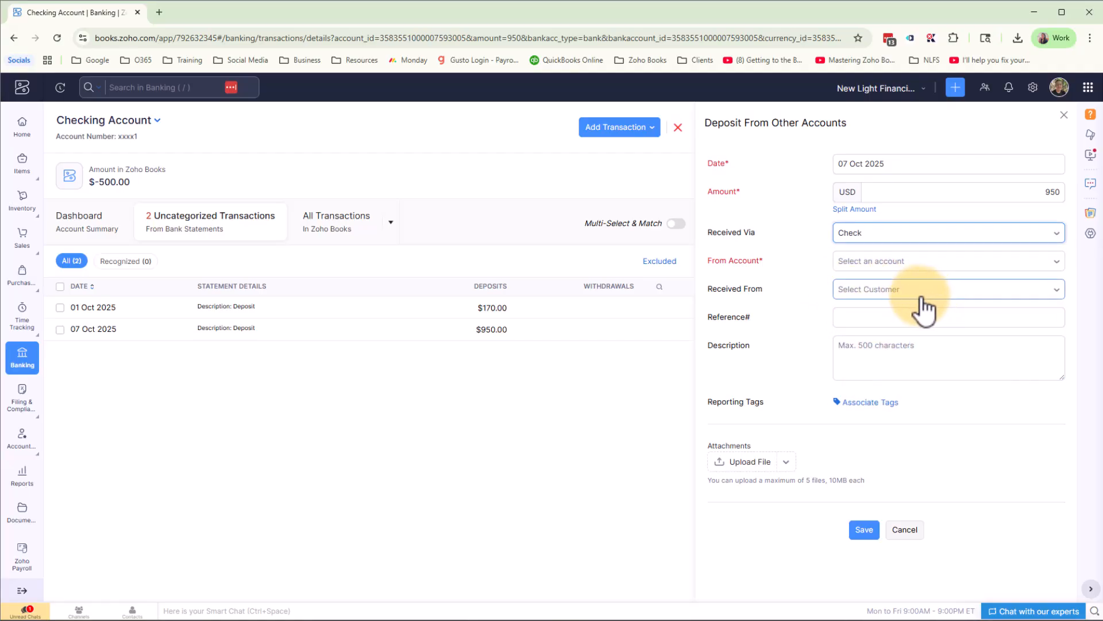
pyautogui.click(904, 261)
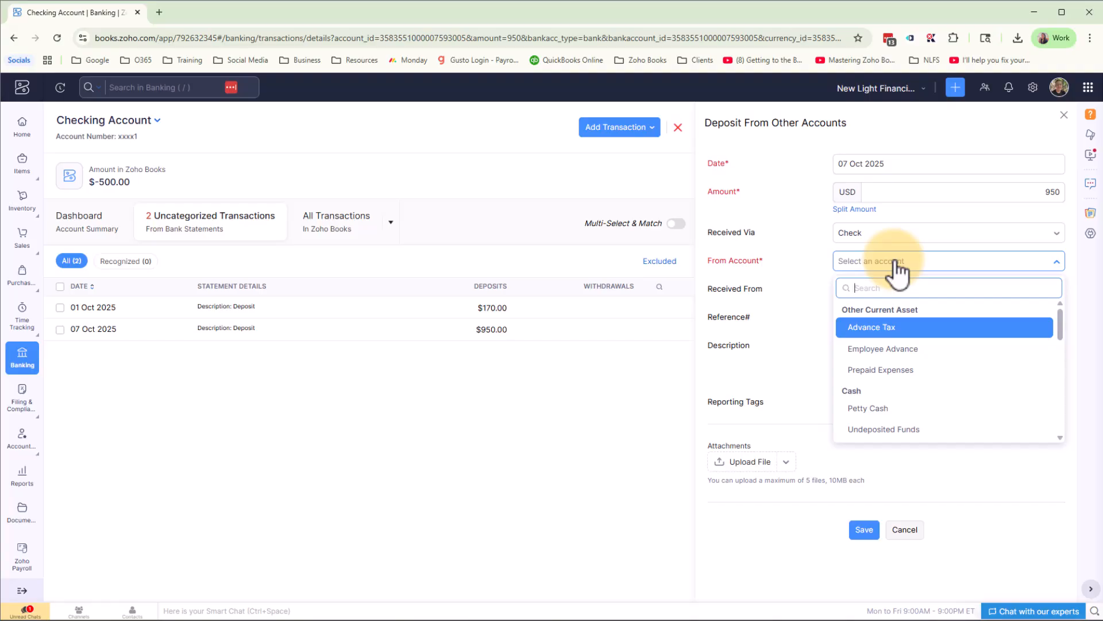
pyautogui.click(906, 430)
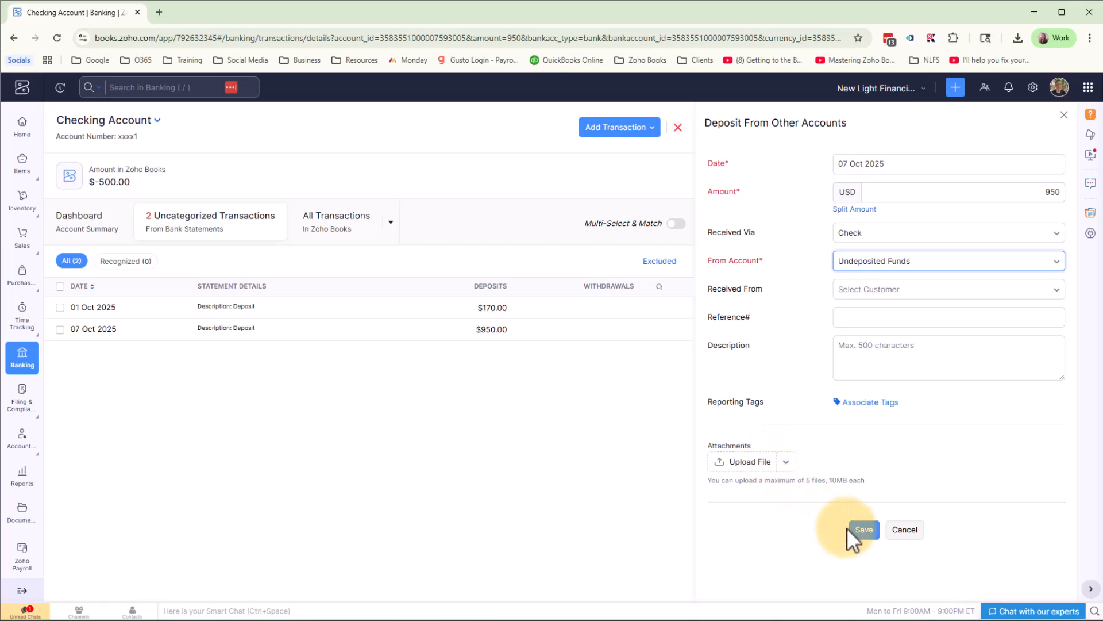
pyautogui.click(866, 530)
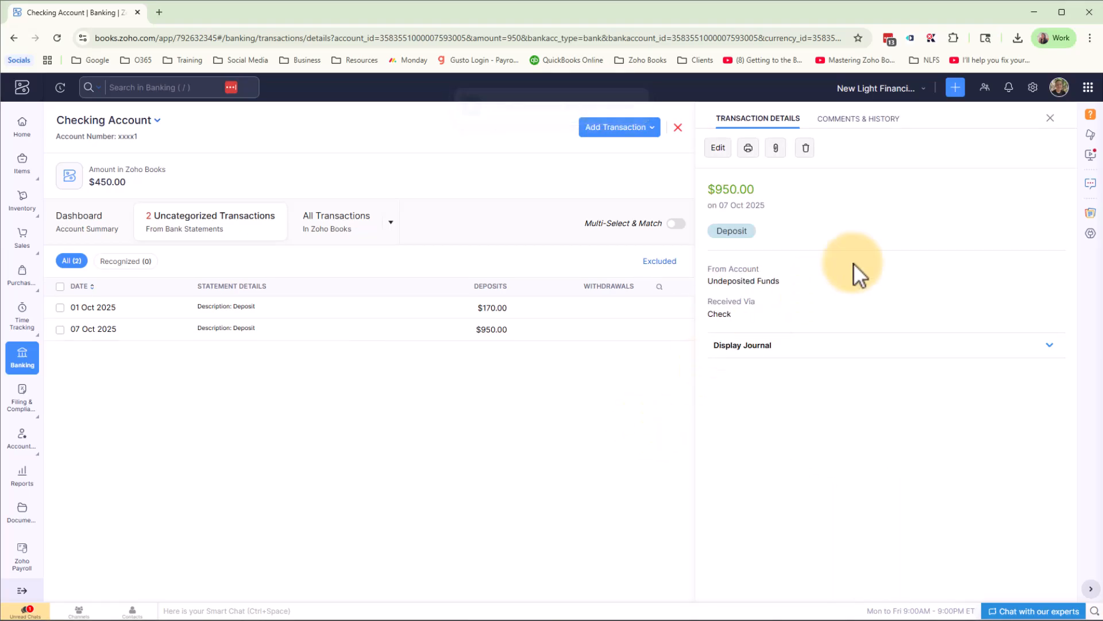
# Match the 07 Oct 2025 bank statement deposit of $950.00 to the recorded Undeposited Funds deposit.
pyautogui.click(1049, 118)
pyautogui.click(667, 330)
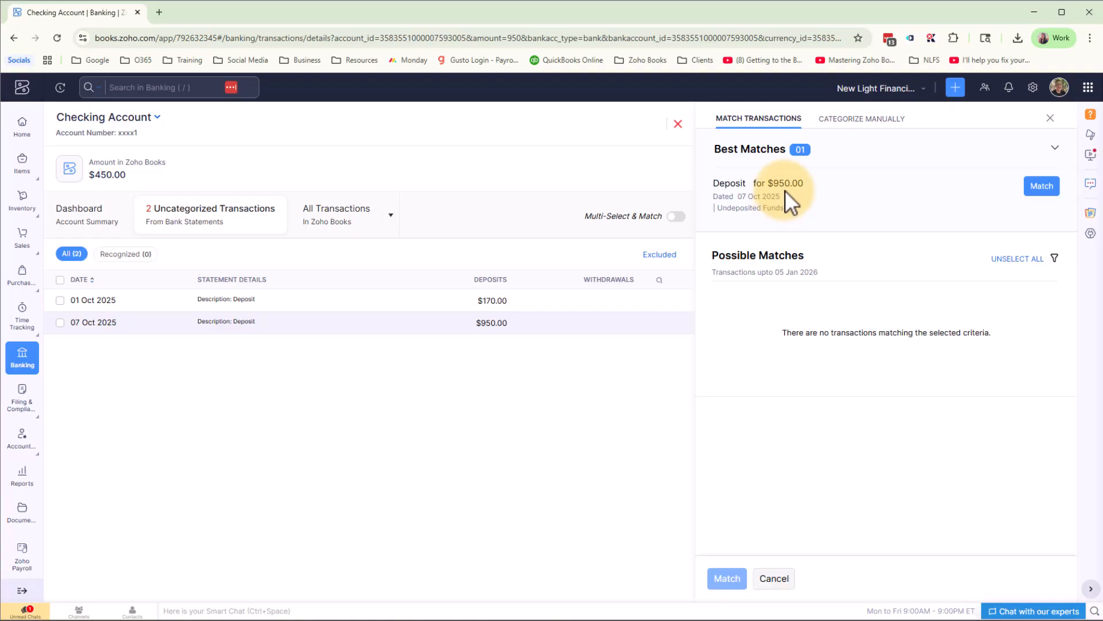
pyautogui.click(1051, 189)
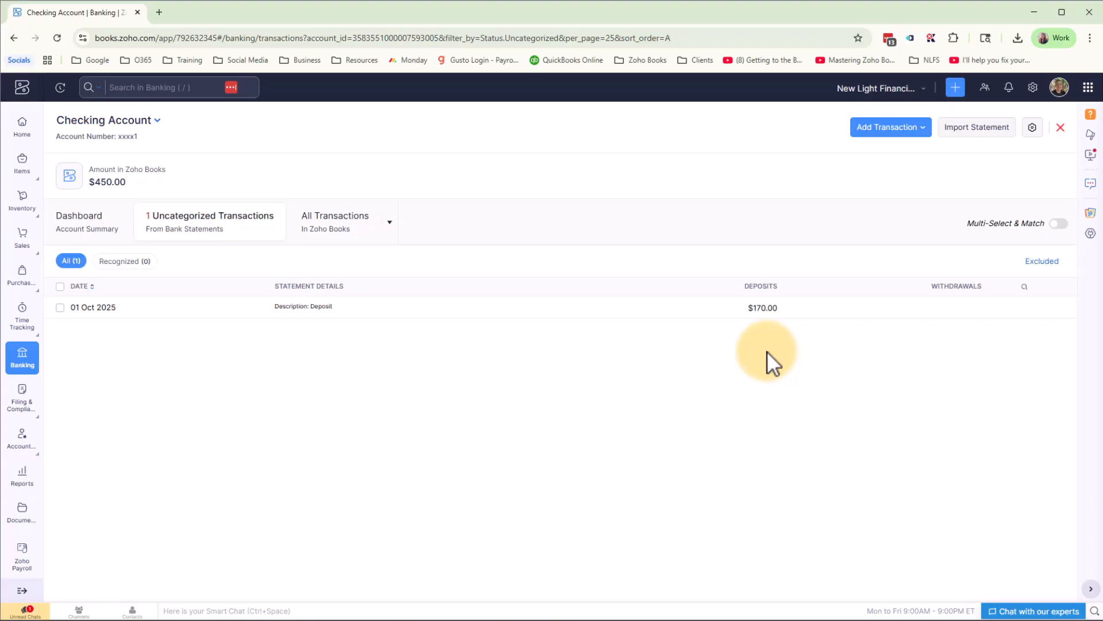
# Return to the Banking overview and check the transactions of the Undeposited Funds account.
pyautogui.click(21, 361)
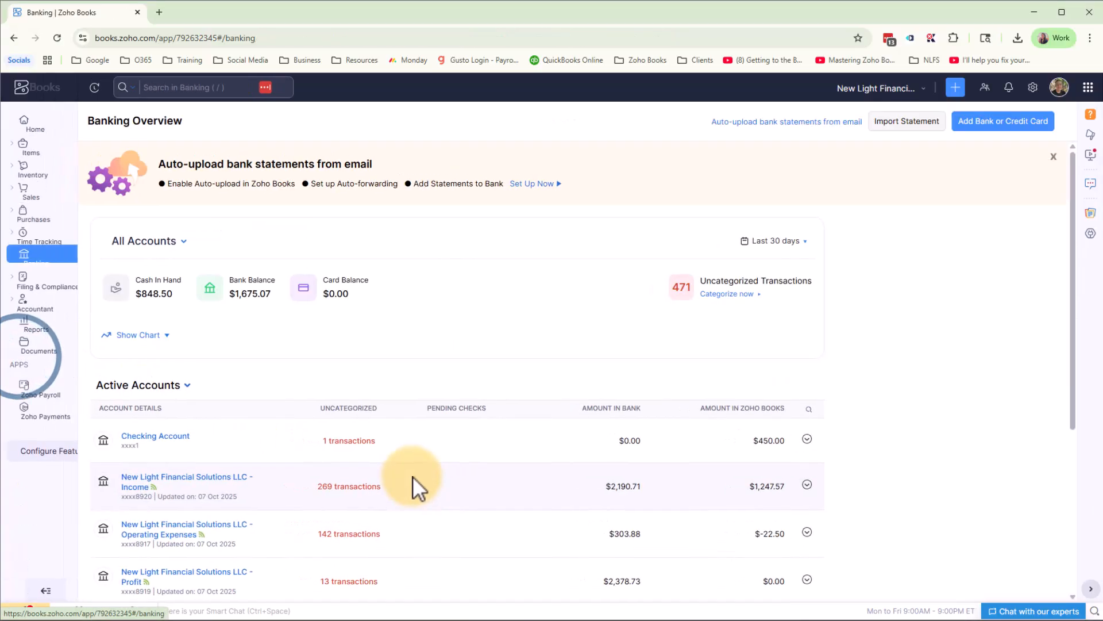
pyautogui.scroll(-2, 412, 476)
pyautogui.scroll(-3, 413, 470)
pyautogui.click(230, 535)
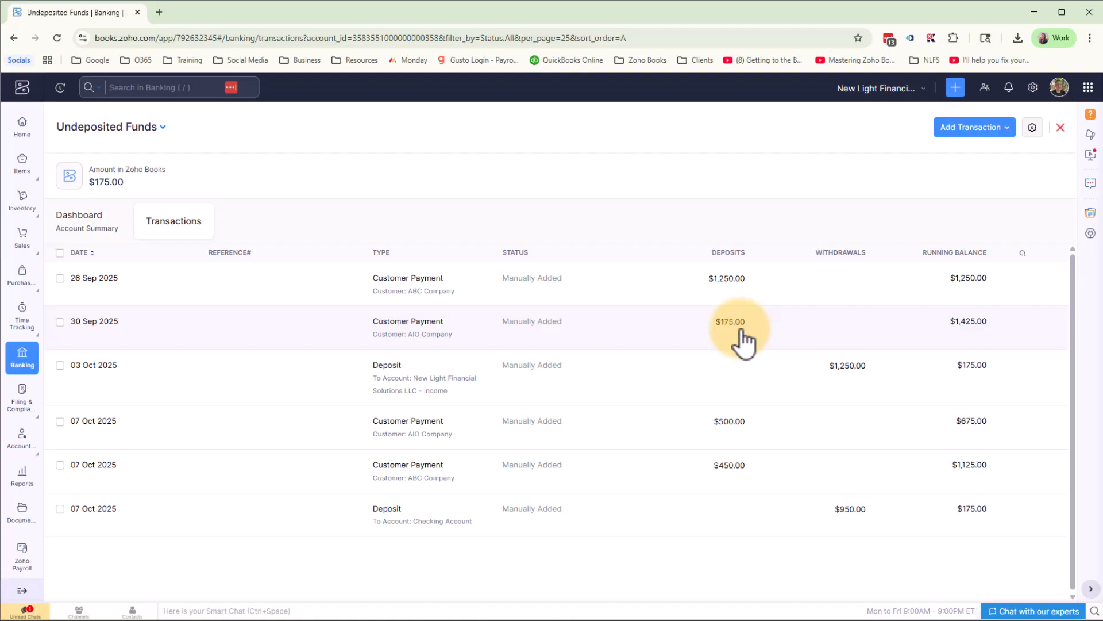
# Return to the Checking Account's uncategorized transactions and examine the 01 Oct 2025 bank deposit of $170.00.
pyautogui.click(23, 360)
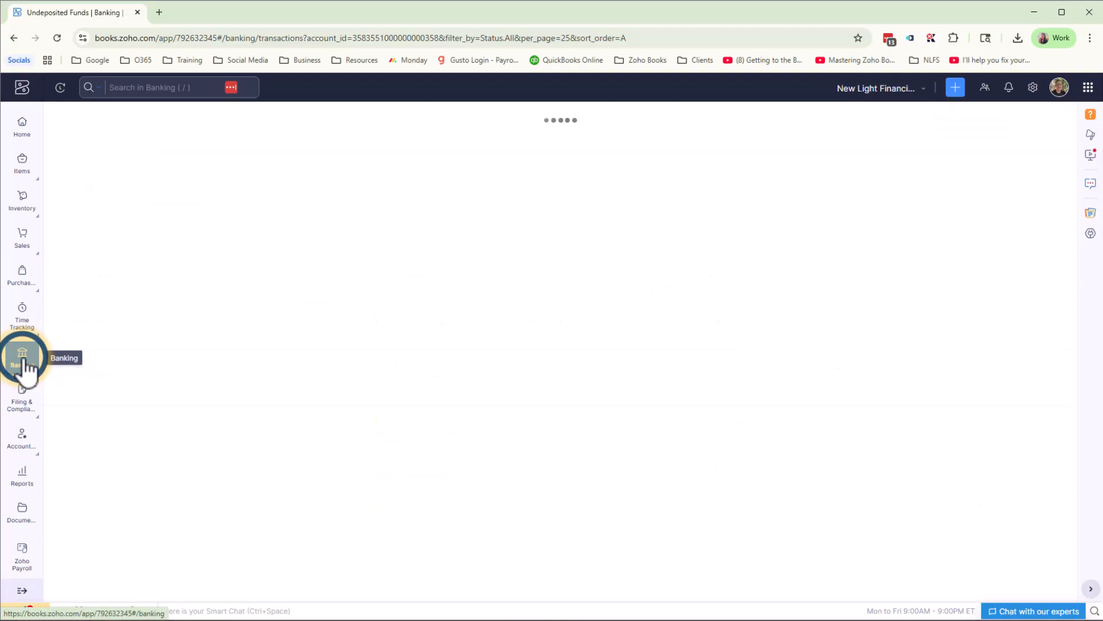
pyautogui.click(231, 439)
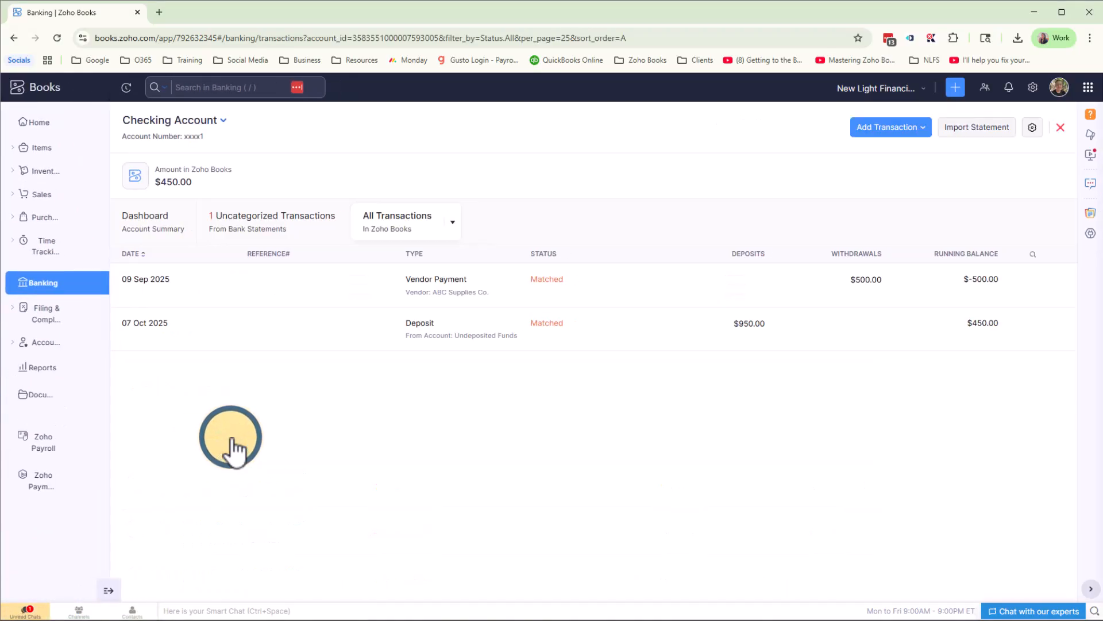
pyautogui.click(238, 227)
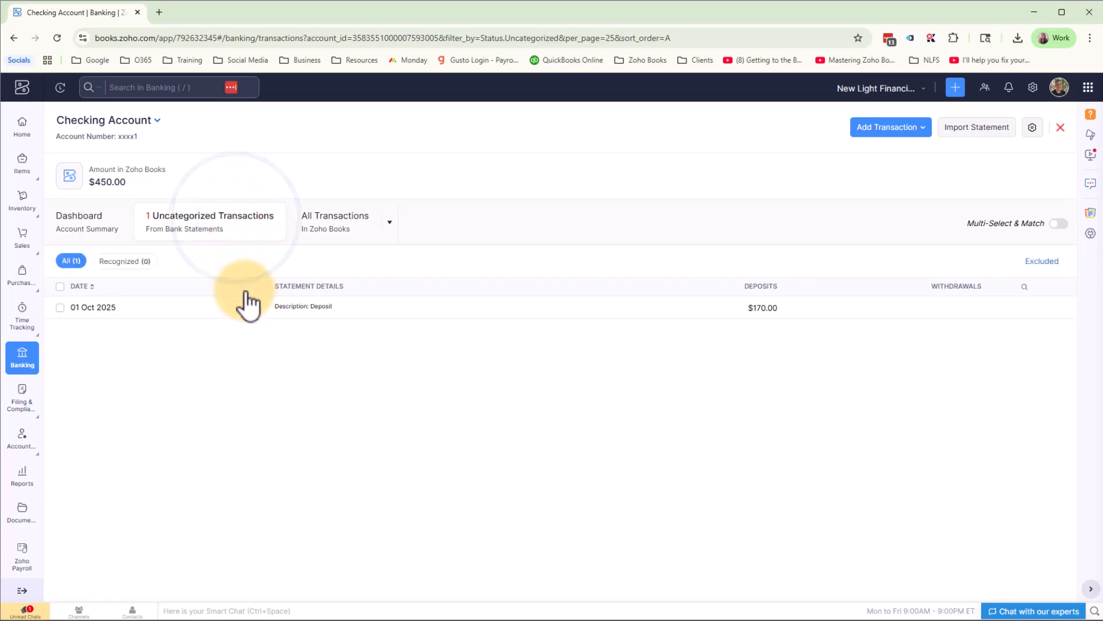
pyautogui.click(790, 315)
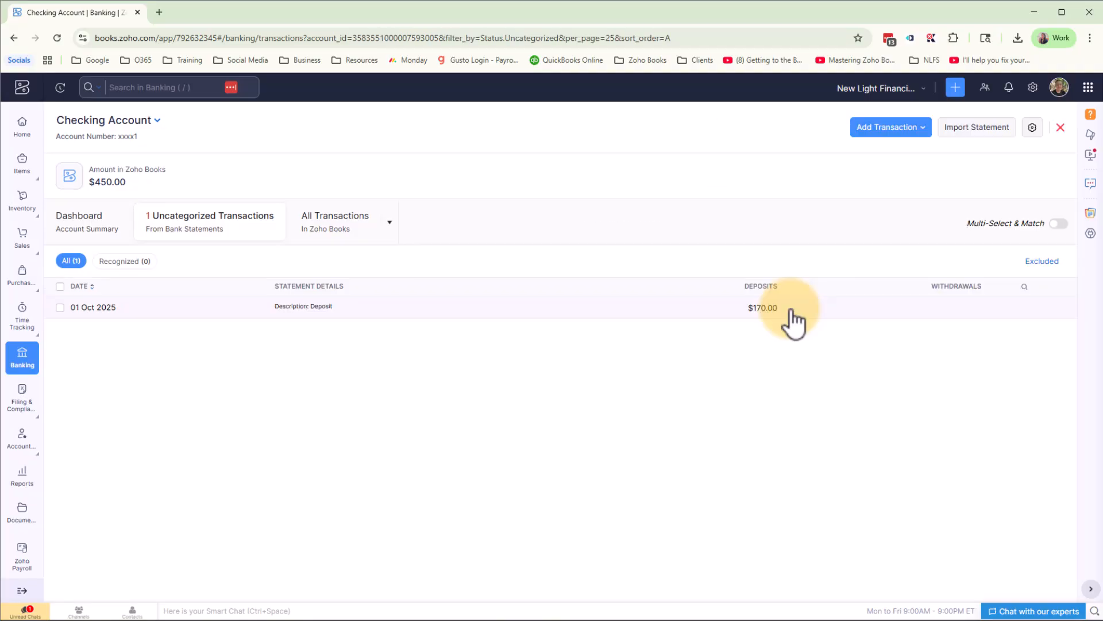
# Start a deposit from other accounts in the Checking Account, dated 01 Oct 2025.
pyautogui.click(923, 131)
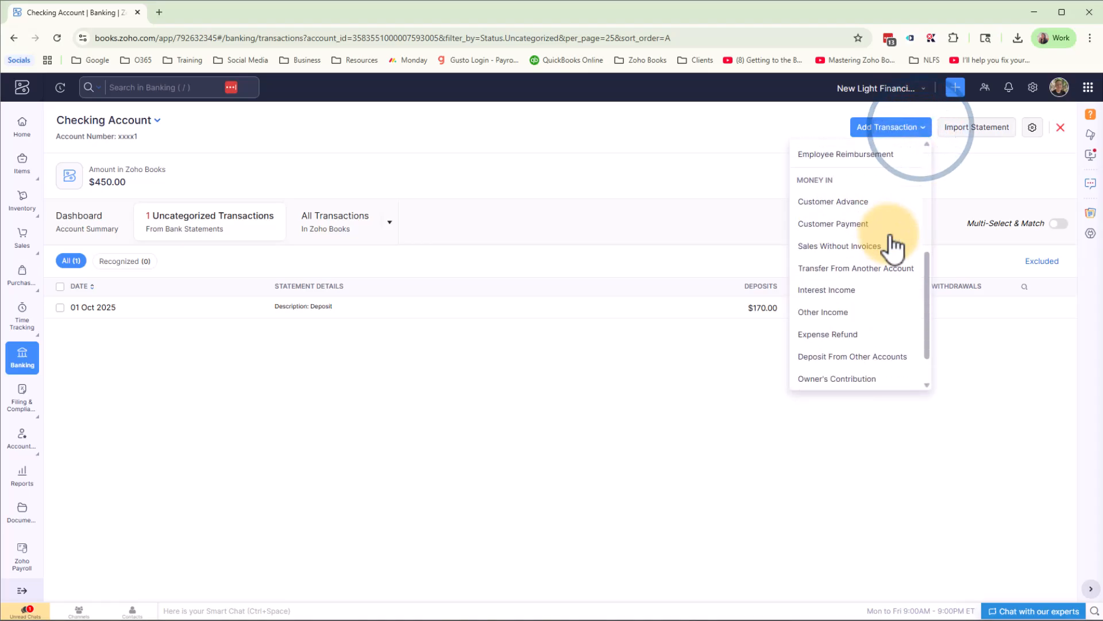
pyautogui.scroll(-1, 894, 247)
pyautogui.click(834, 313)
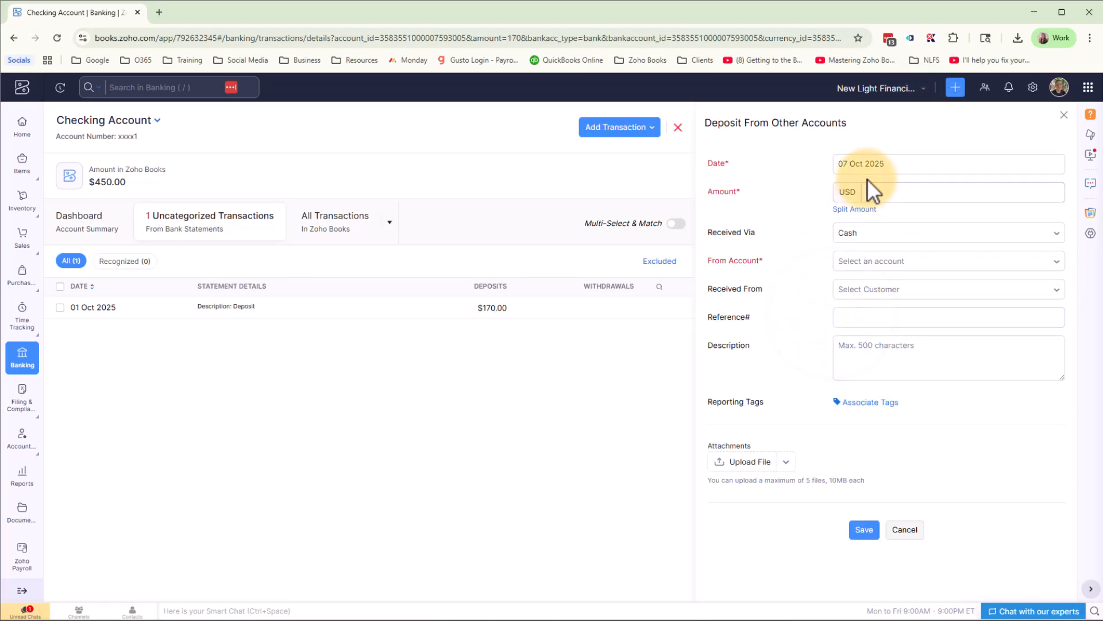
pyautogui.click(873, 165)
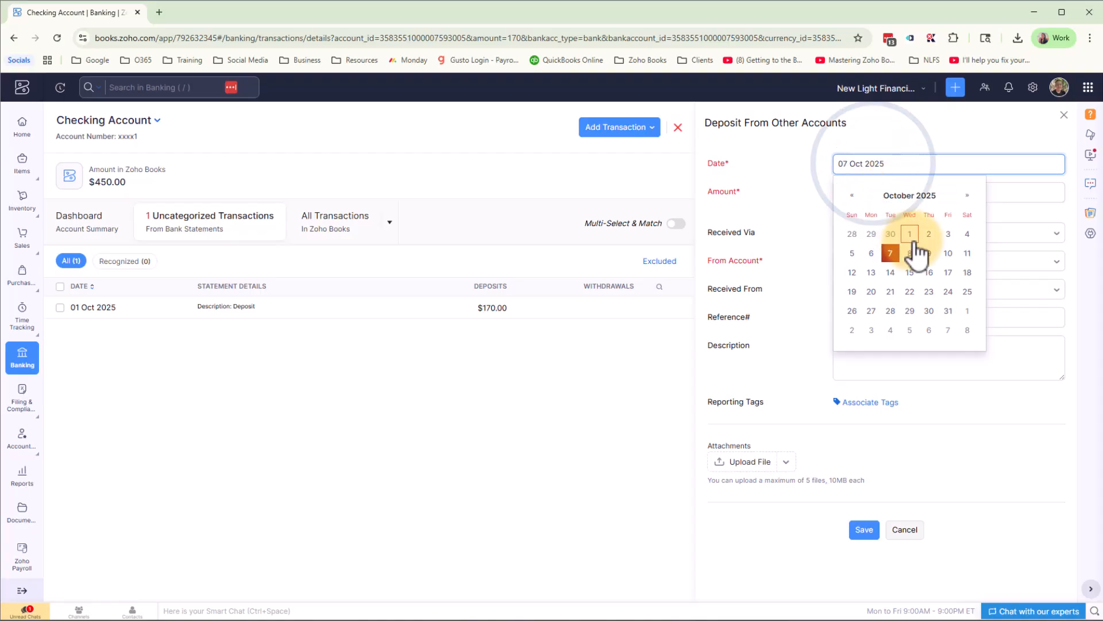
pyautogui.click(913, 233)
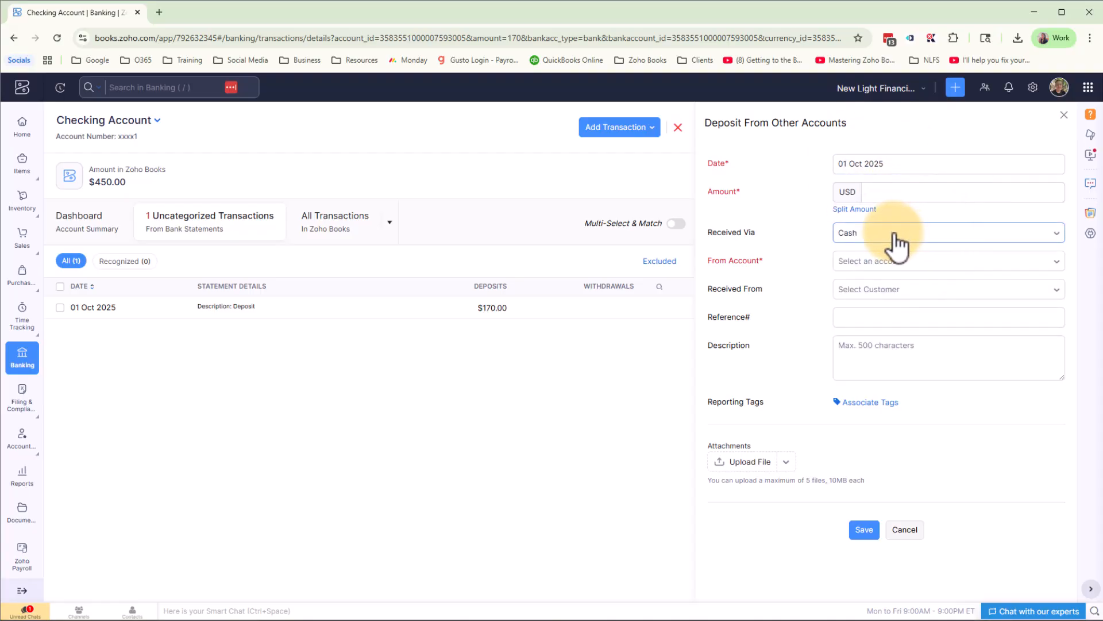
# Set the new deposit to 175 USD, received via Check from Undeposited Funds, and save it.
pyautogui.click(913, 235)
pyautogui.click(890, 345)
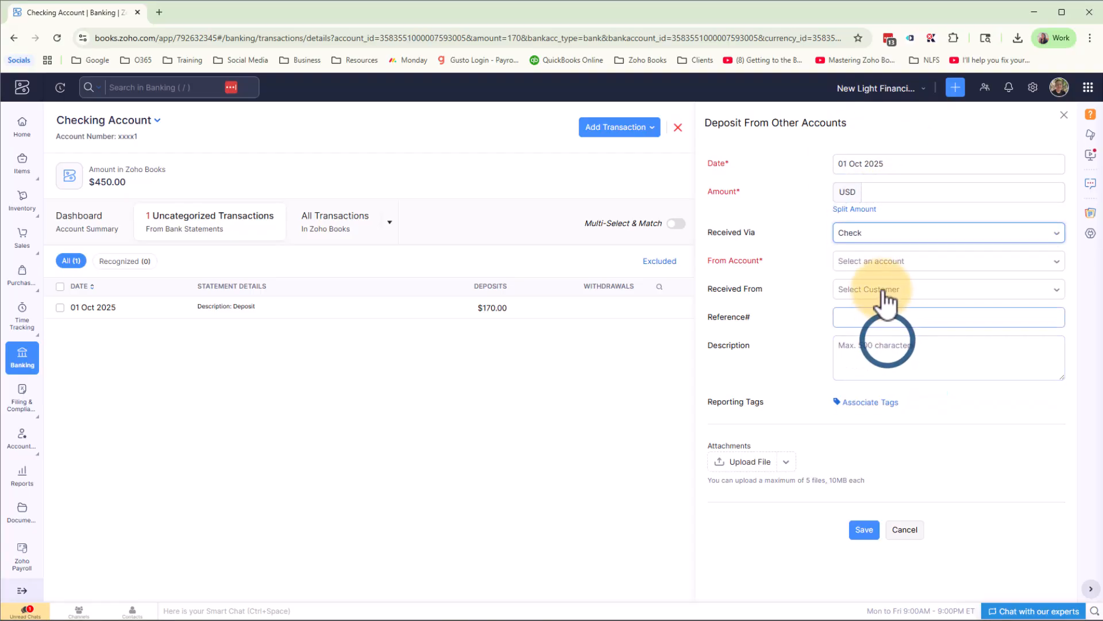
pyautogui.click(885, 263)
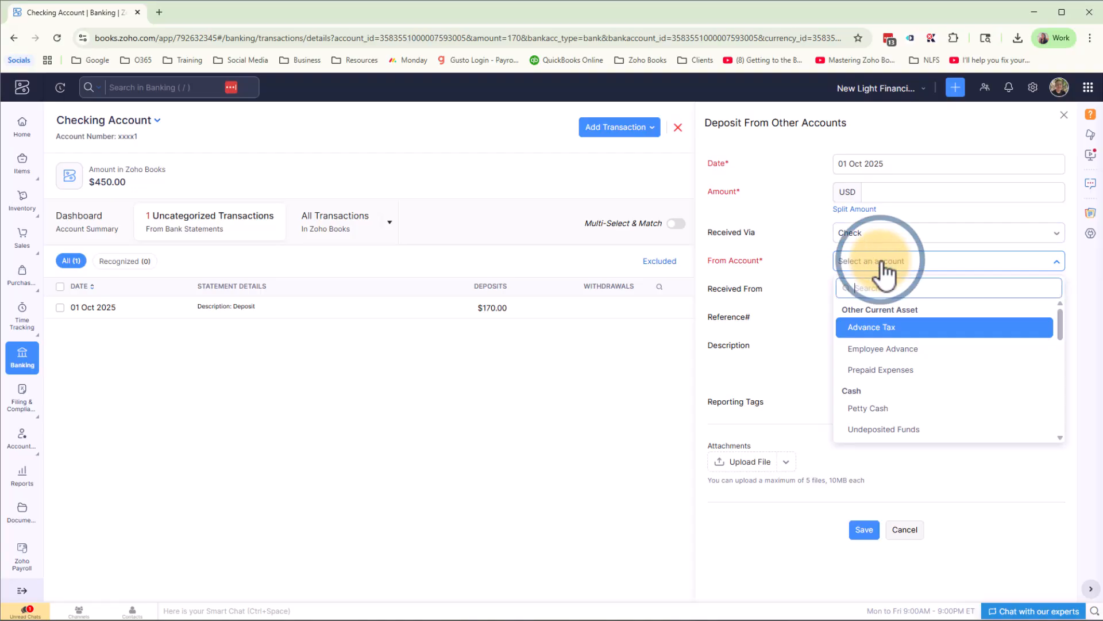
pyautogui.click(905, 430)
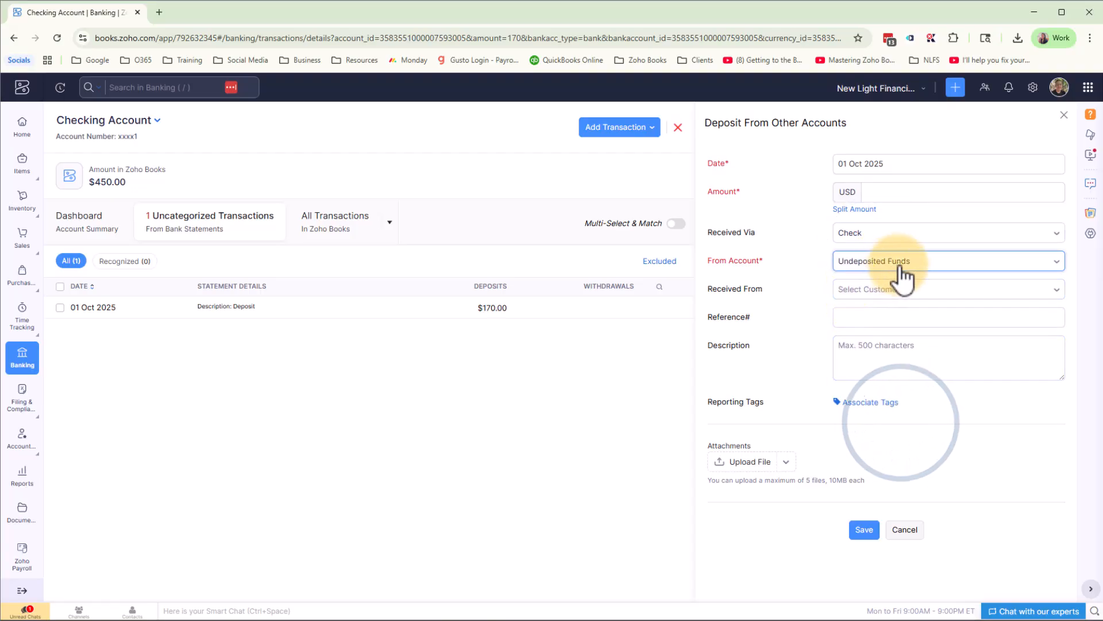
pyautogui.click(896, 322)
pyautogui.click(891, 193)
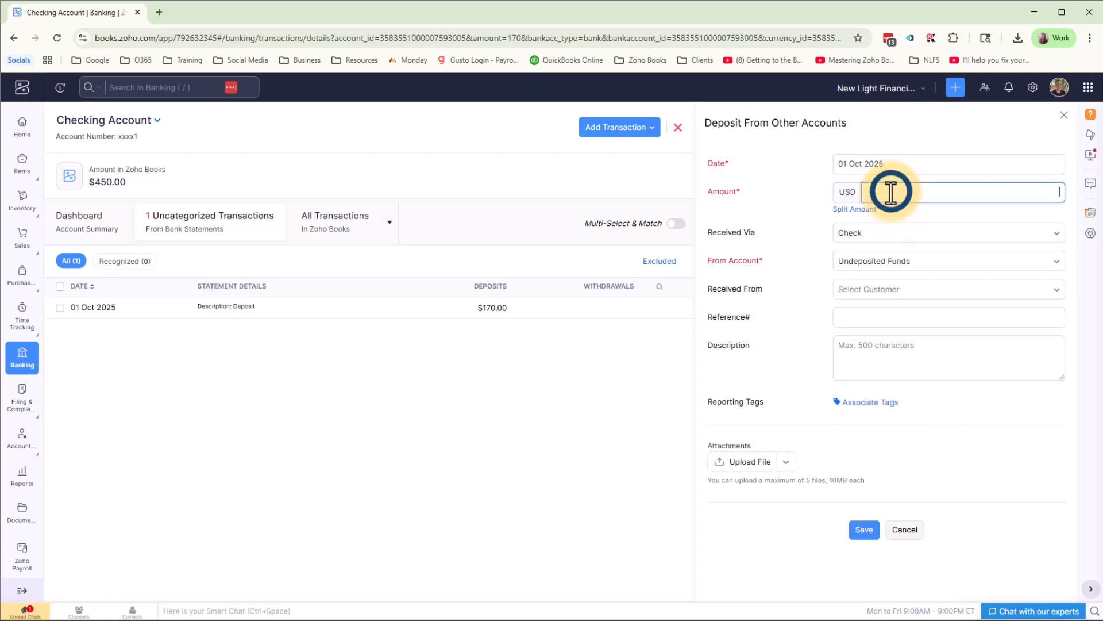
pyautogui.write('175')
pyautogui.click(914, 441)
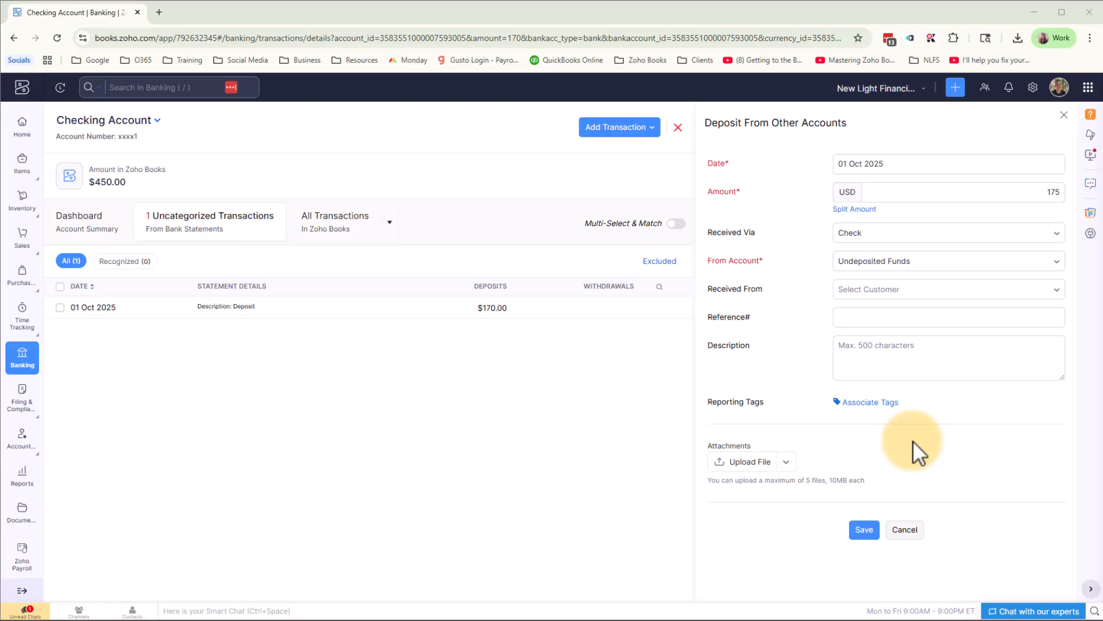
pyautogui.click(871, 532)
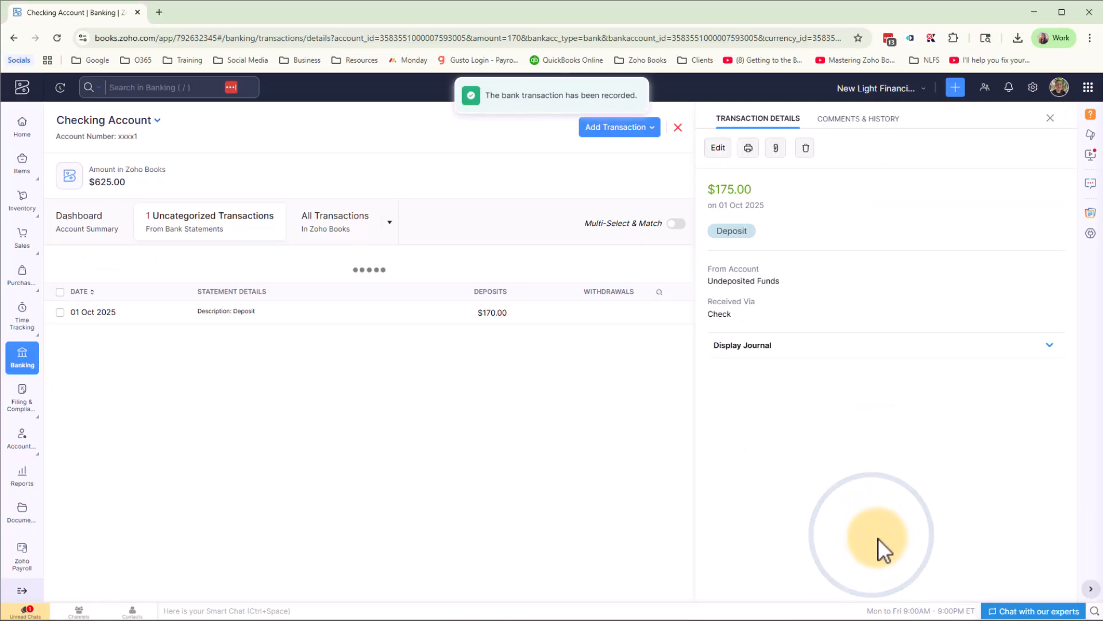
# Match the 01 Oct 2025 $170.00 bank deposit to the $175.00 deposit plus a new 5.00 withdrawal to Bank Fees and Charges.
pyautogui.click(533, 314)
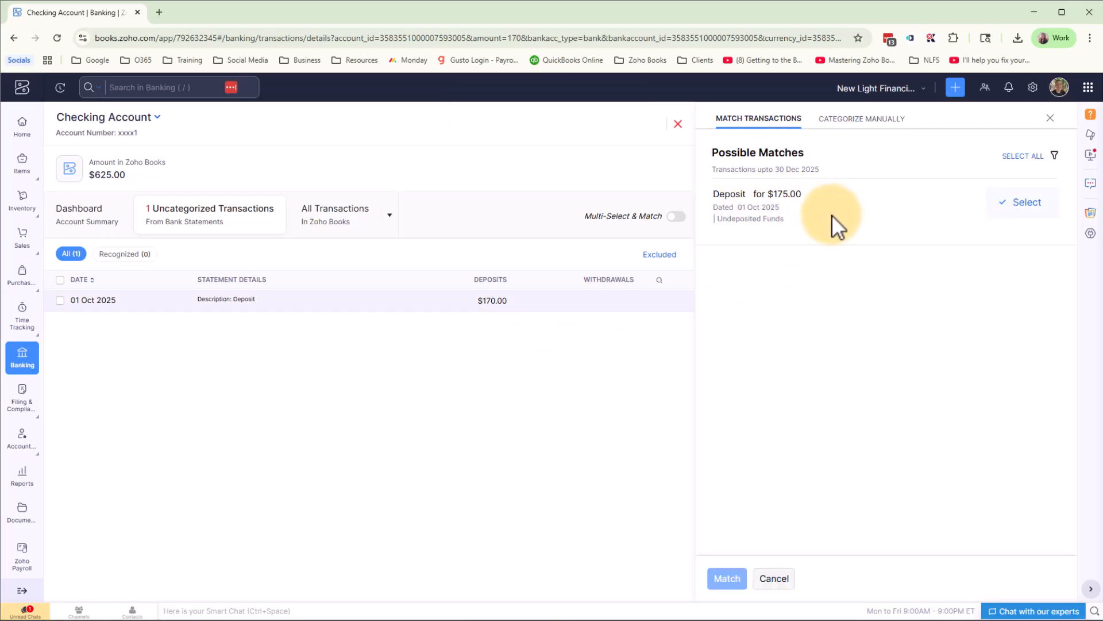
pyautogui.click(1039, 209)
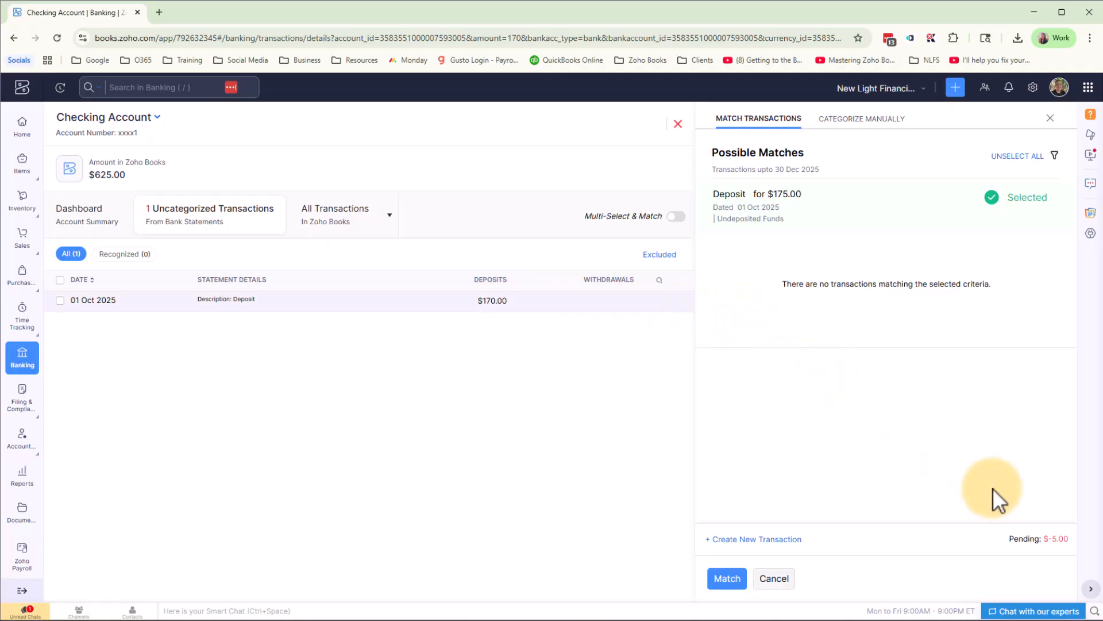
pyautogui.click(774, 540)
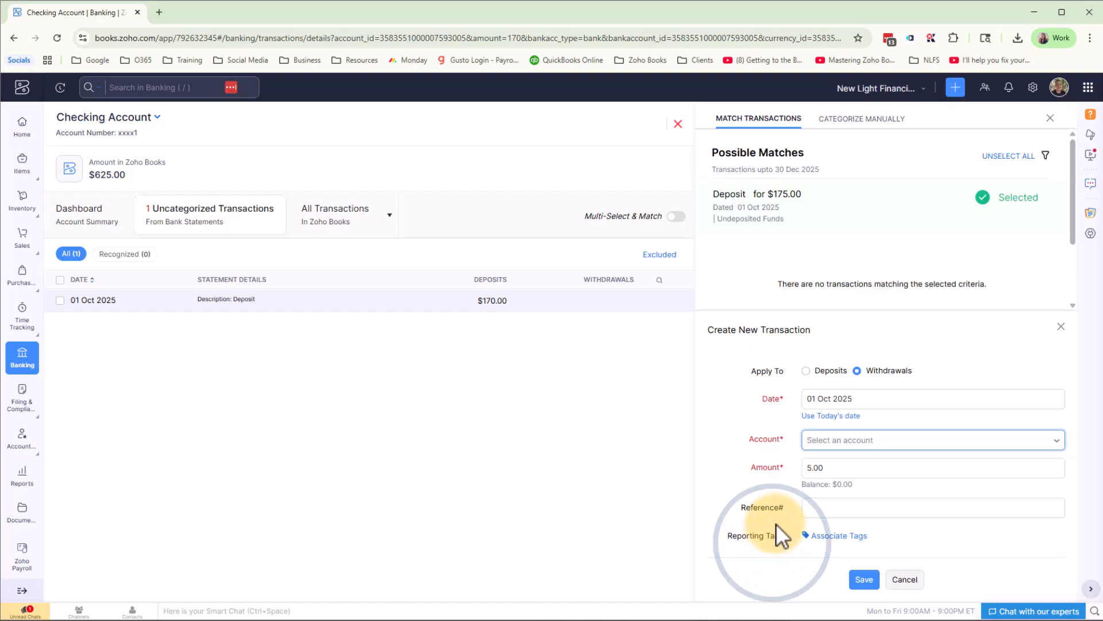
pyautogui.click(842, 446)
pyautogui.click(859, 411)
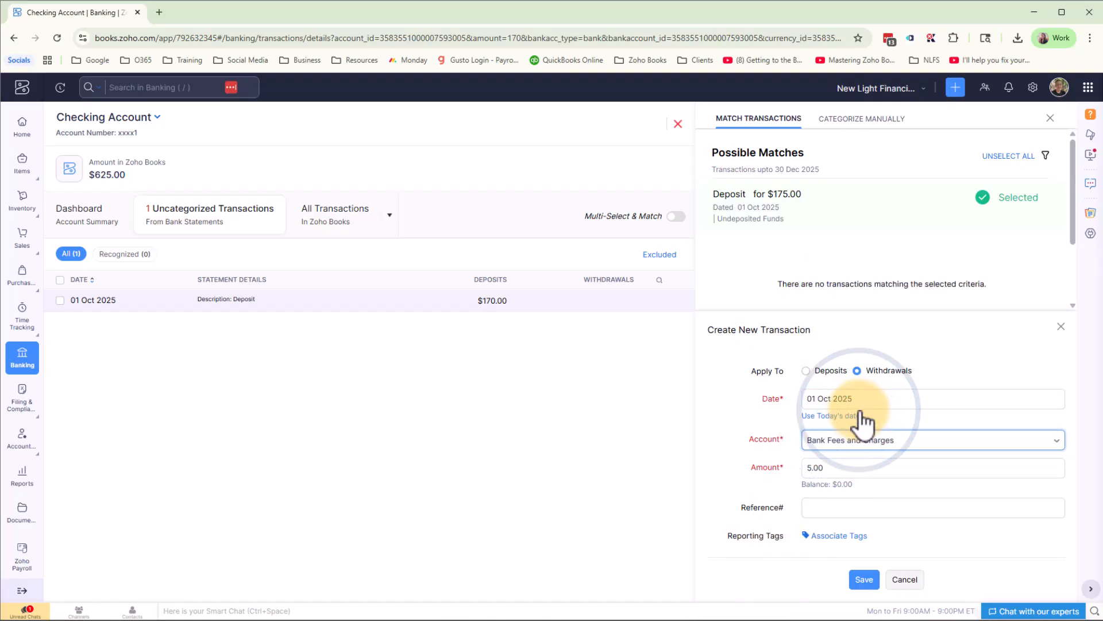
pyautogui.click(866, 580)
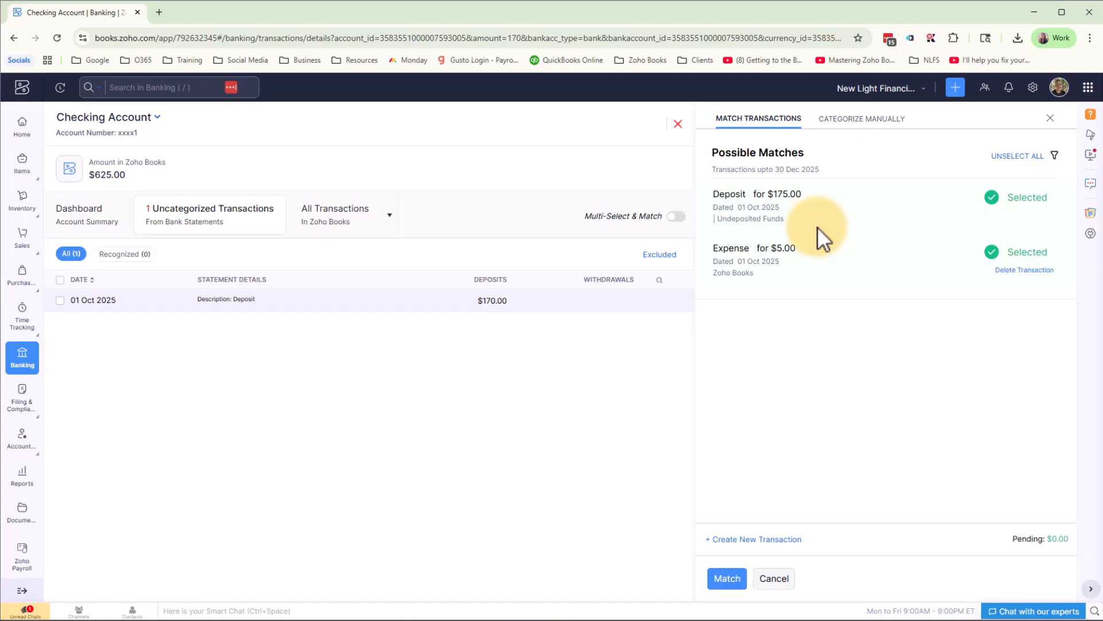
pyautogui.click(727, 578)
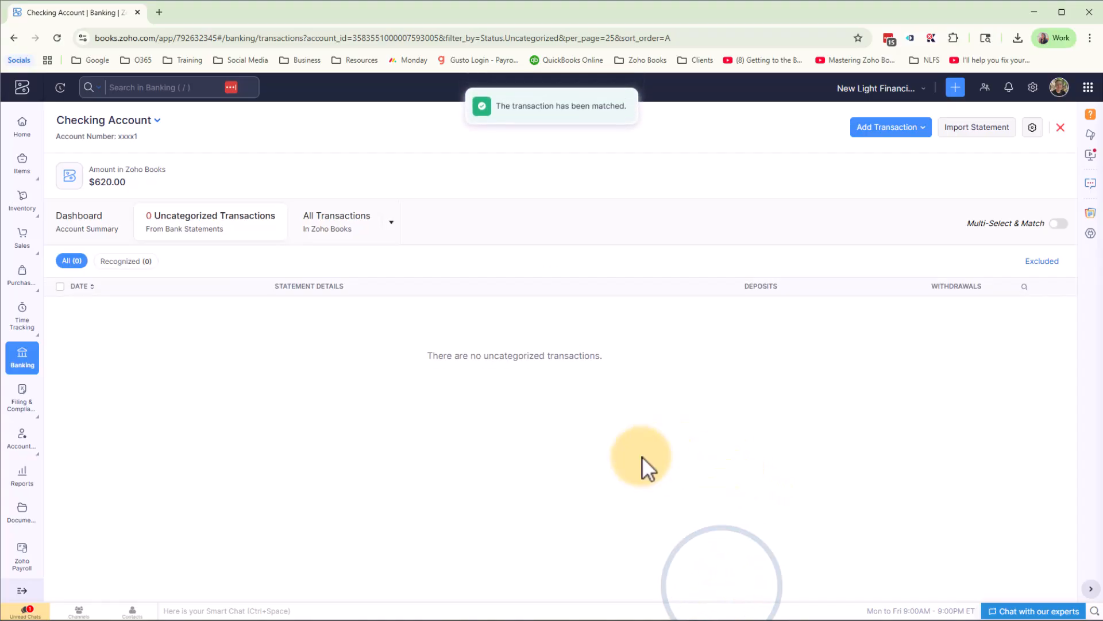
# Open the Undeposited Funds account in Banking and examine its transactions and running balance after the recorded deposits.
pyautogui.click(23, 363)
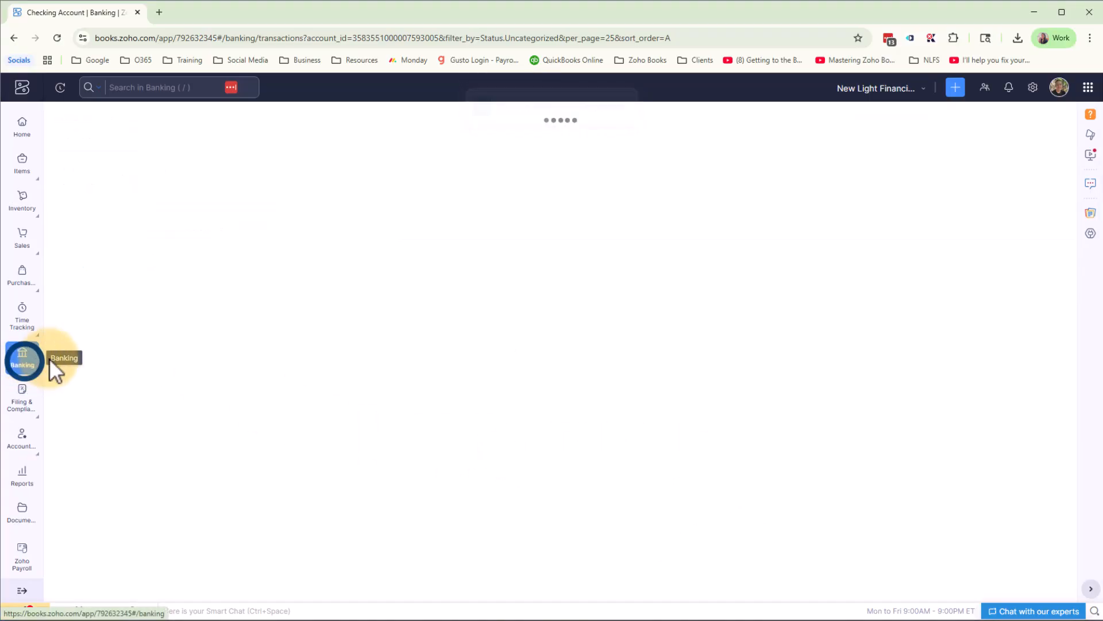
pyautogui.scroll(-5, 381, 431)
pyautogui.click(235, 543)
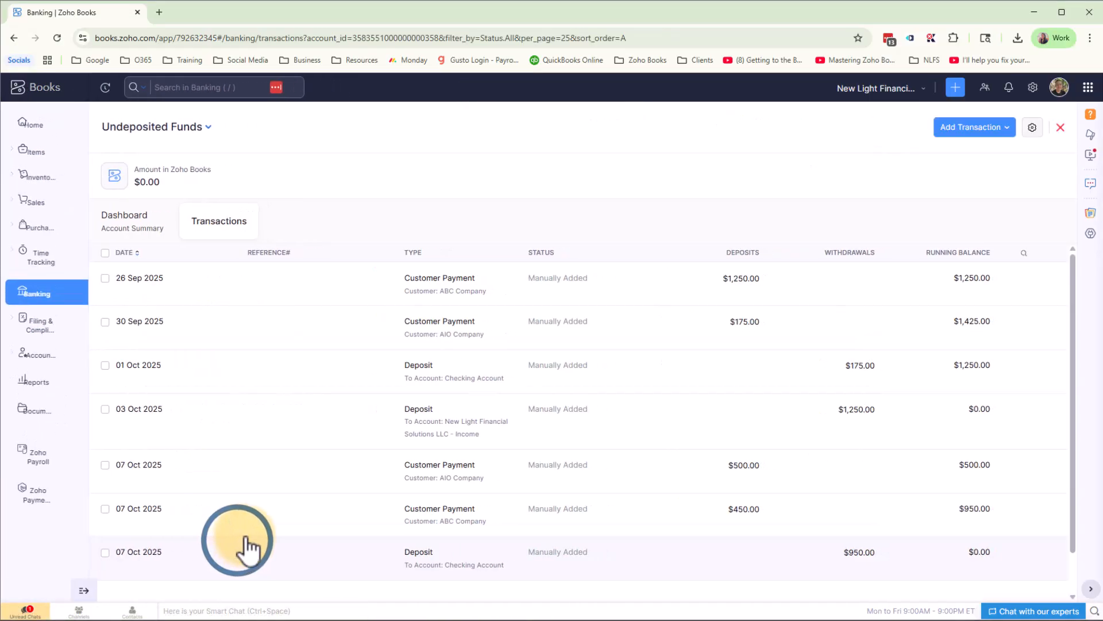
pyautogui.scroll(-1, 566, 498)
pyautogui.scroll(1, 546, 508)
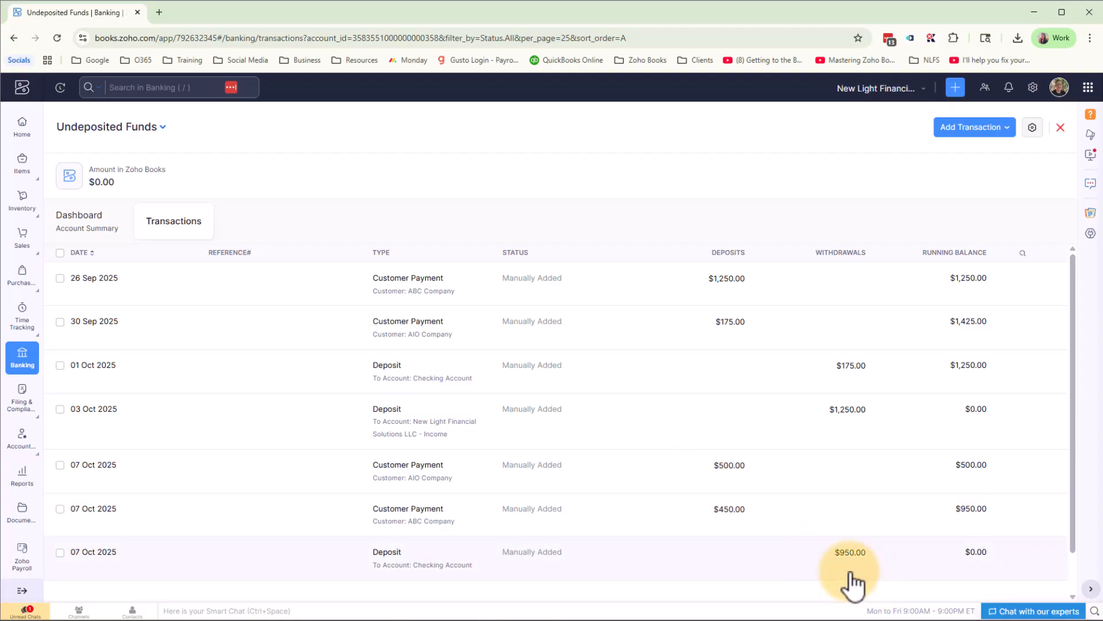
pyautogui.scroll(-1, 834, 552)
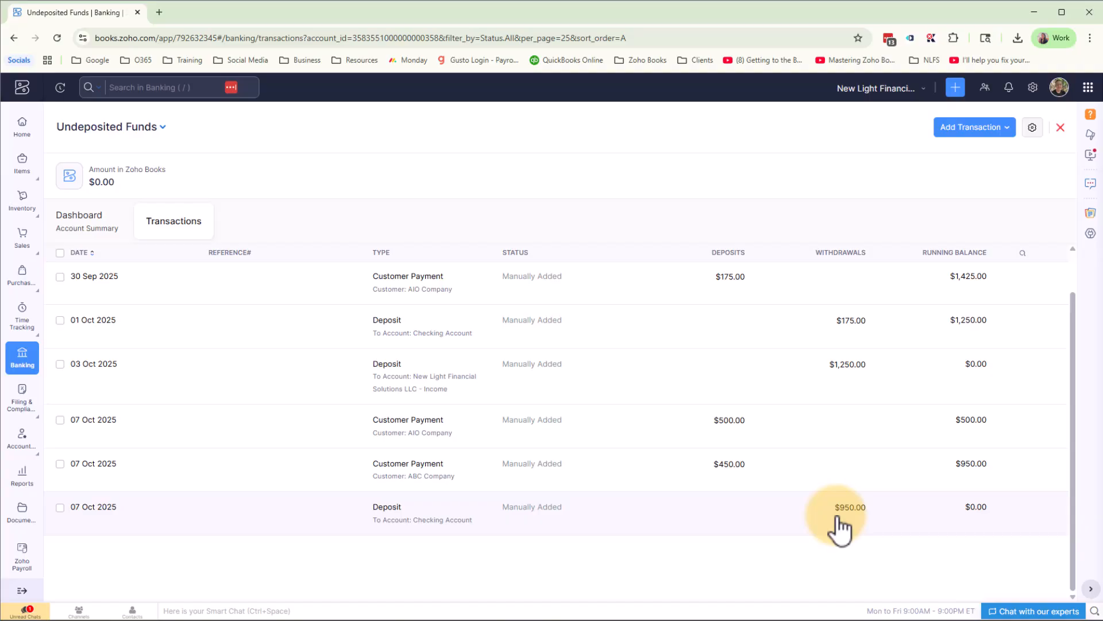
pyautogui.scroll(2, 811, 532)
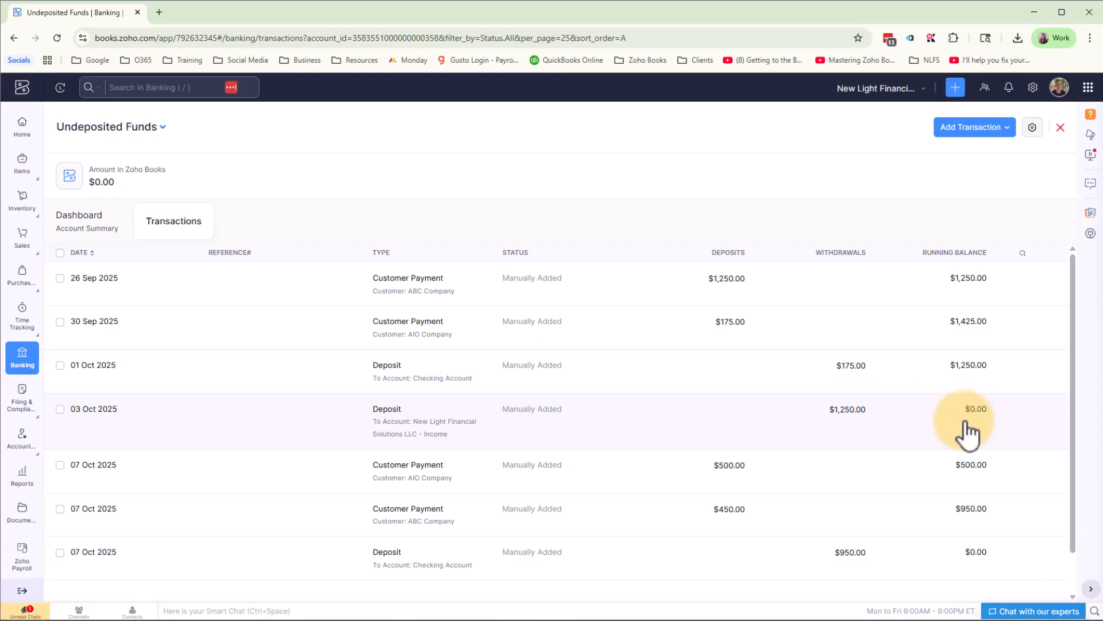
# Find the Account Transactions report among the Accountant reports and open it.
pyautogui.click(23, 487)
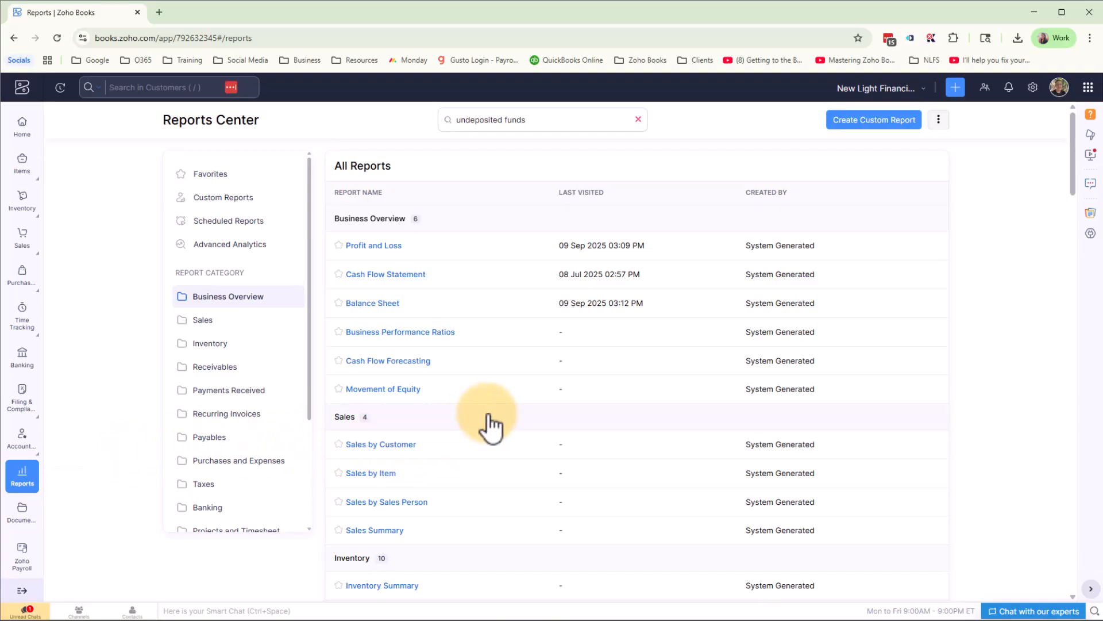
pyautogui.scroll(-3, 490, 423)
pyautogui.scroll(-4, 492, 423)
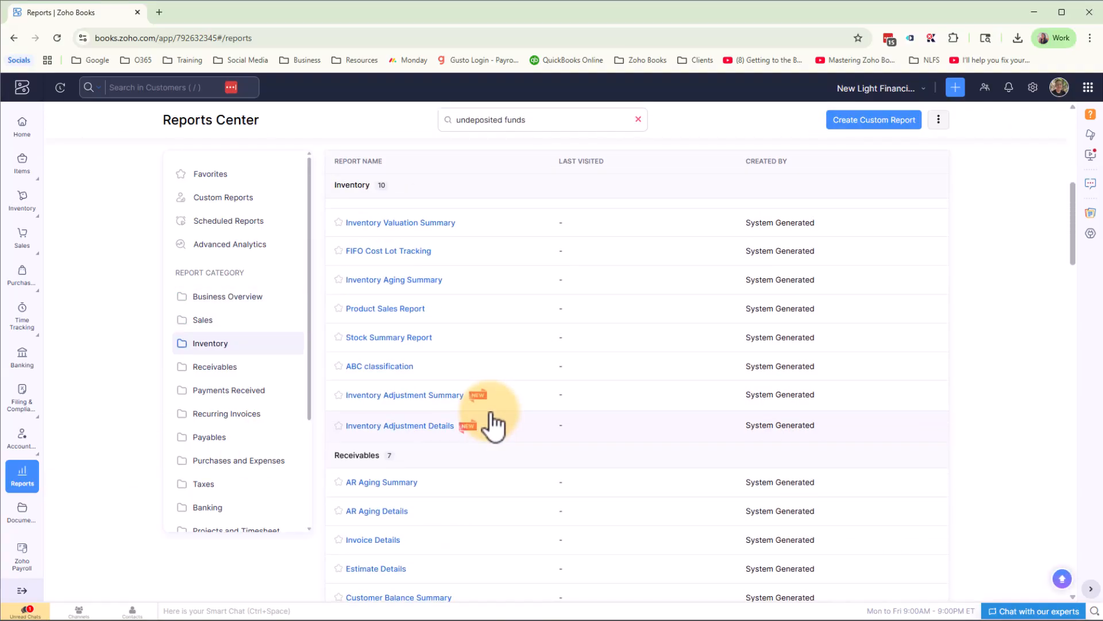
pyautogui.scroll(-3, 491, 424)
pyautogui.scroll(-7, 491, 423)
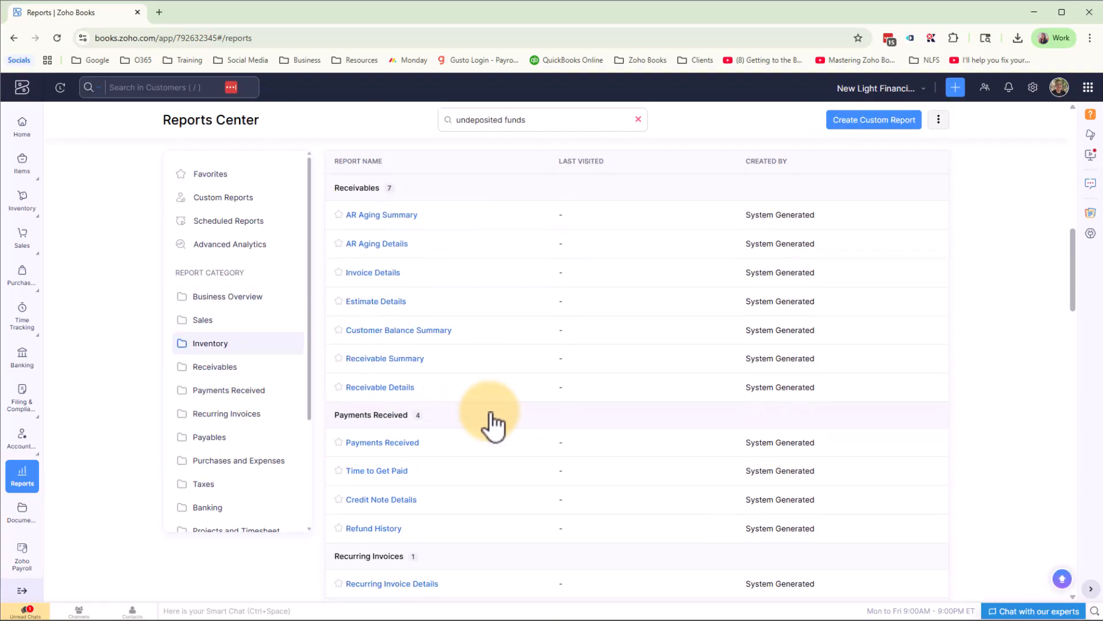
pyautogui.scroll(-9, 492, 424)
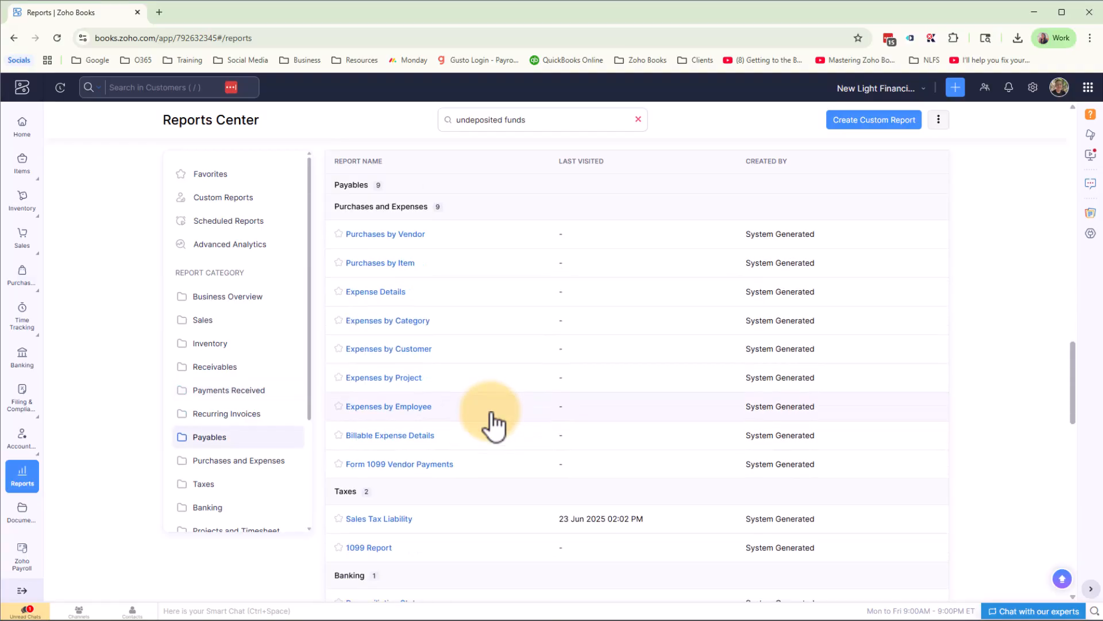
pyautogui.scroll(-6, 492, 424)
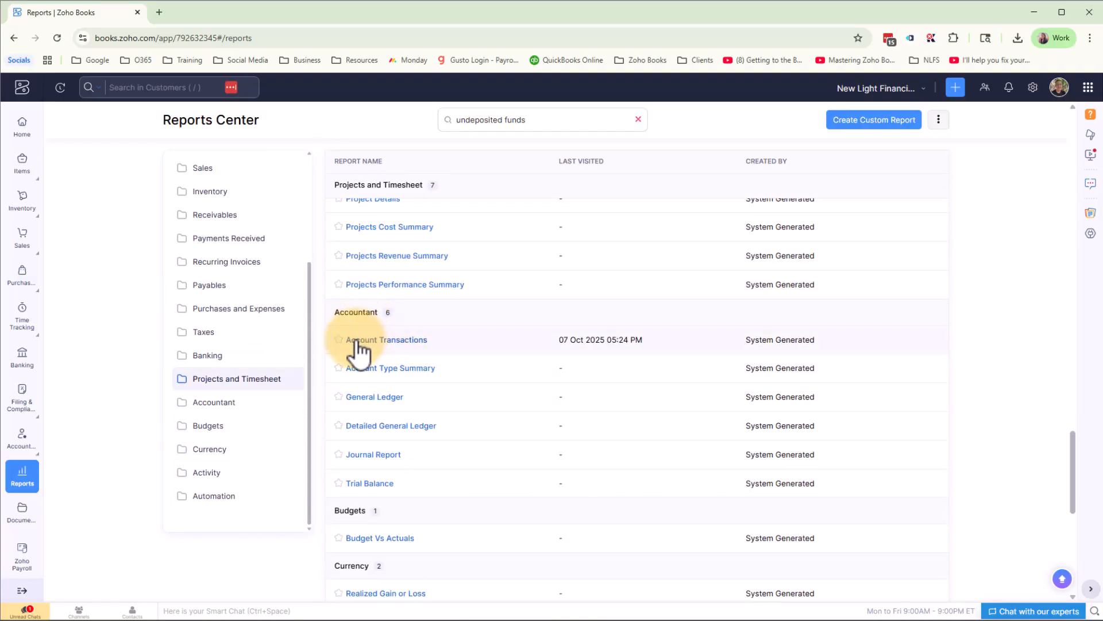
pyautogui.click(415, 340)
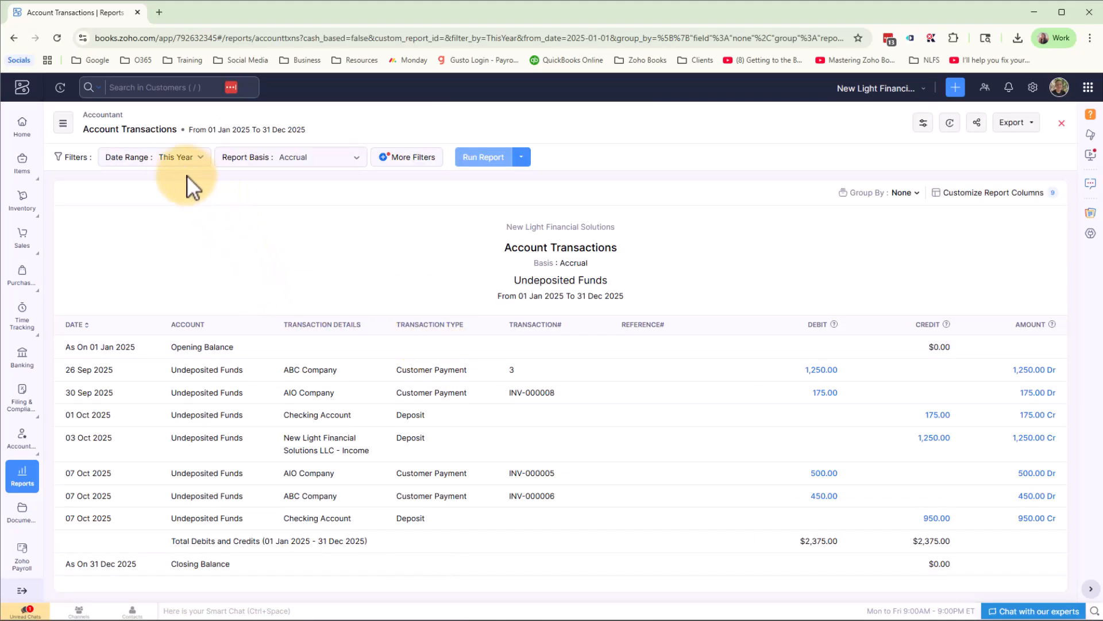
# Run the Account Transactions report for the Undeposited Funds account over This Year and view its export formats.
pyautogui.click(413, 161)
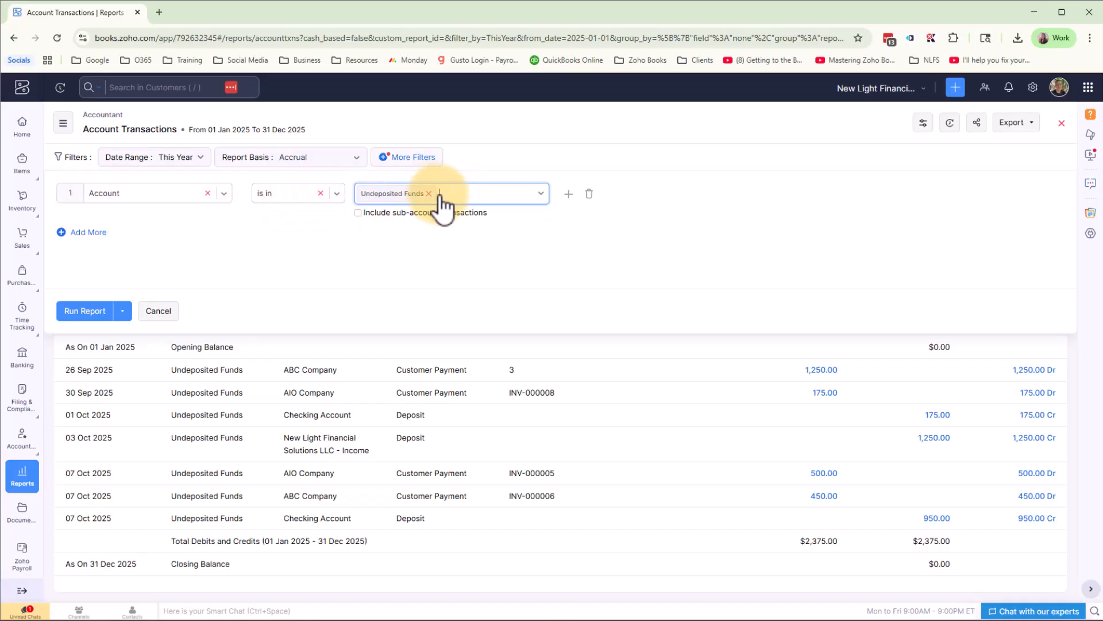
pyautogui.click(87, 311)
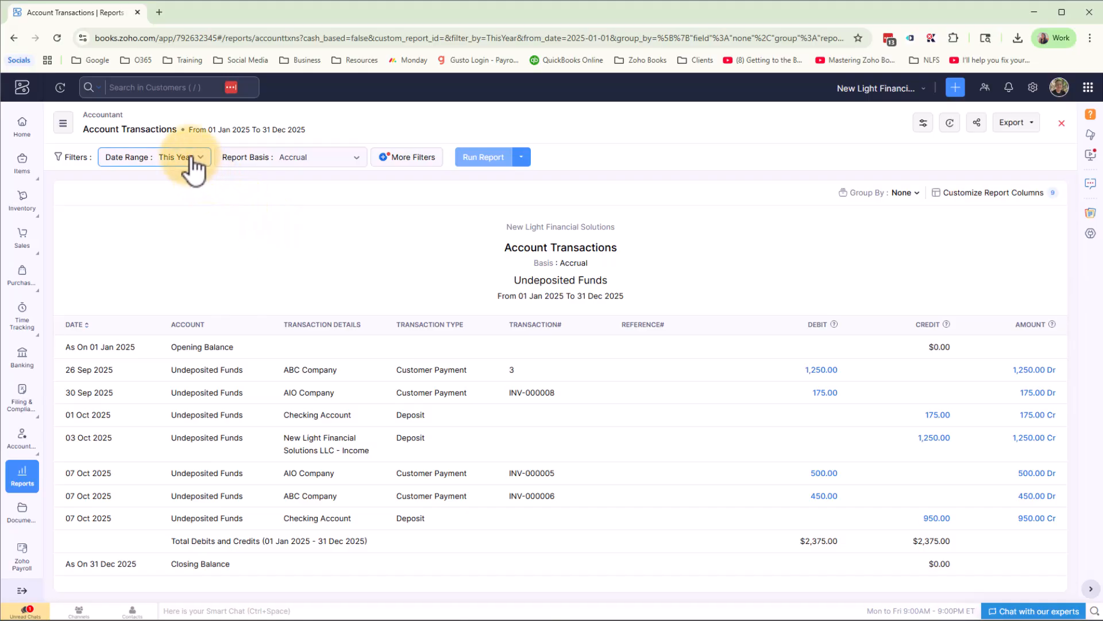
pyautogui.click(231, 208)
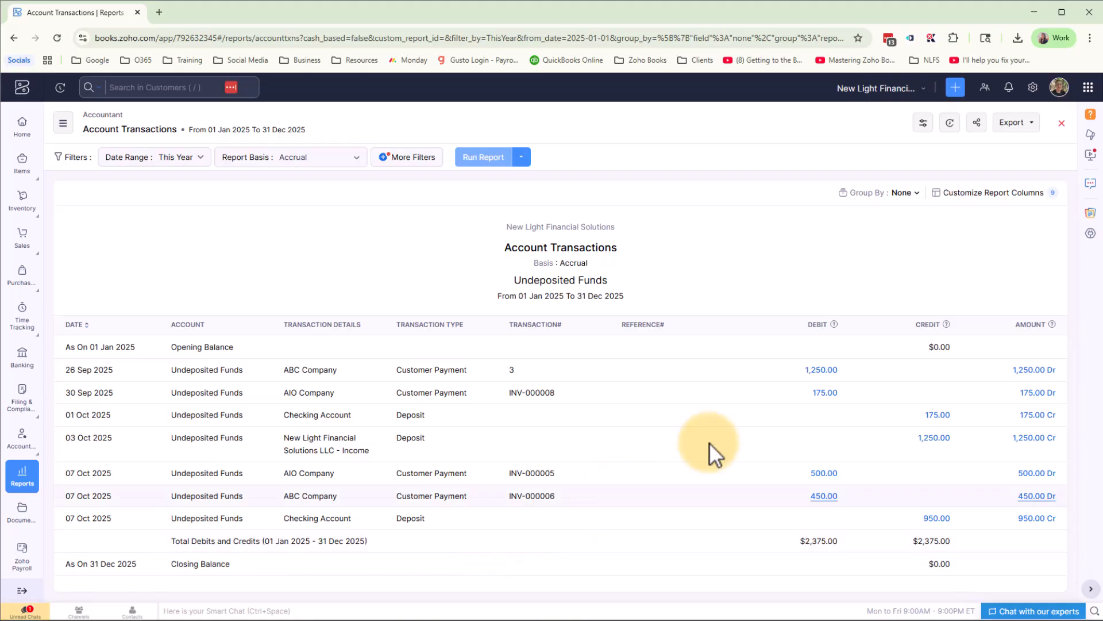
pyautogui.click(1012, 122)
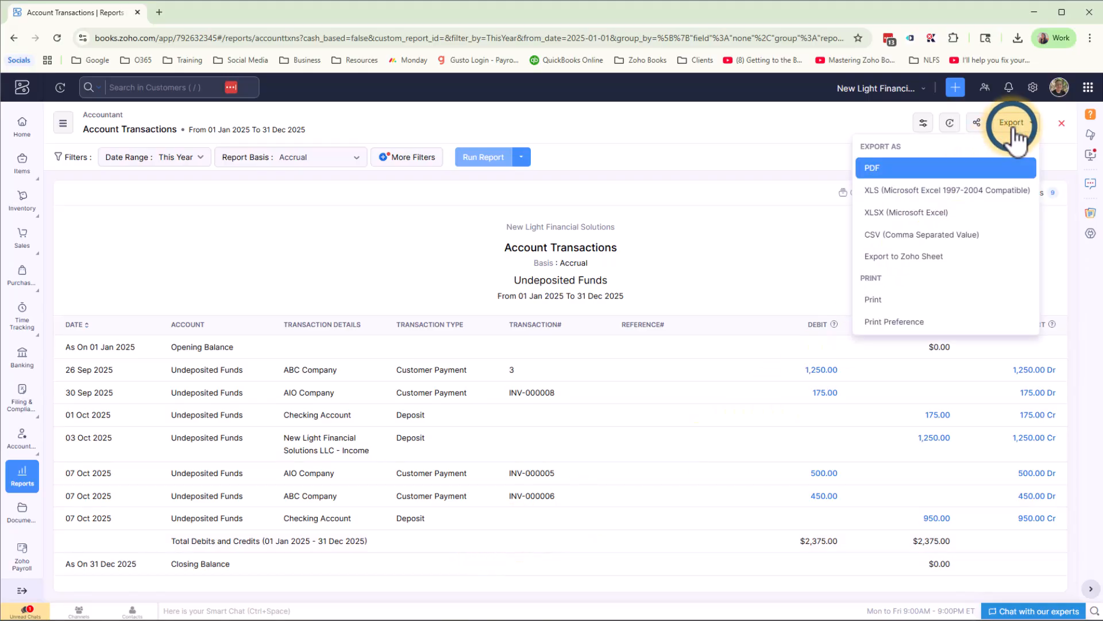
pyautogui.click(982, 215)
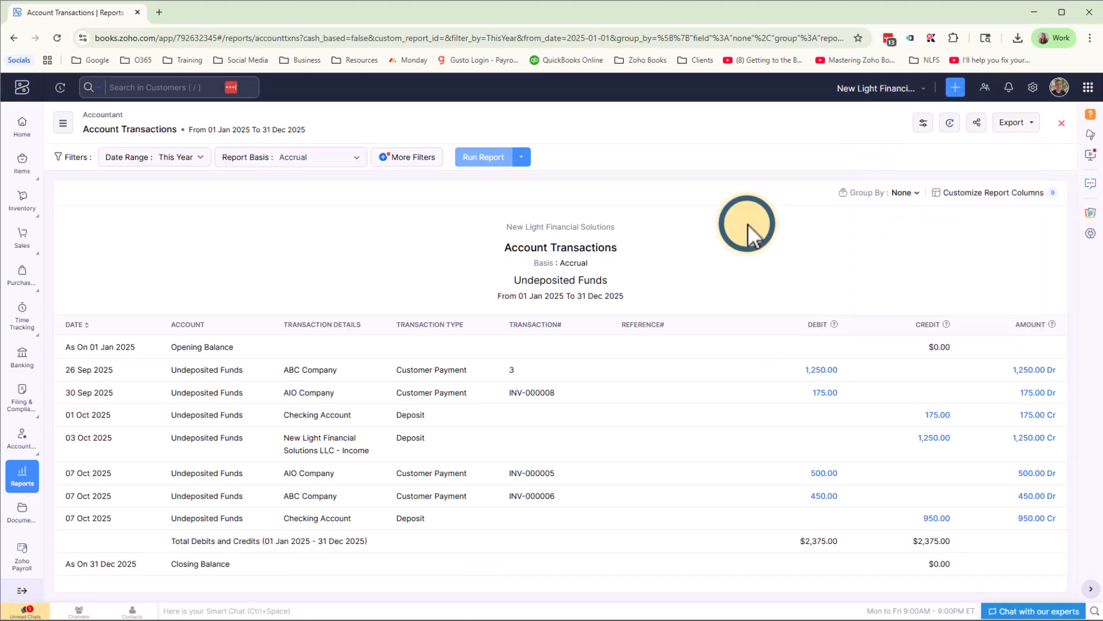